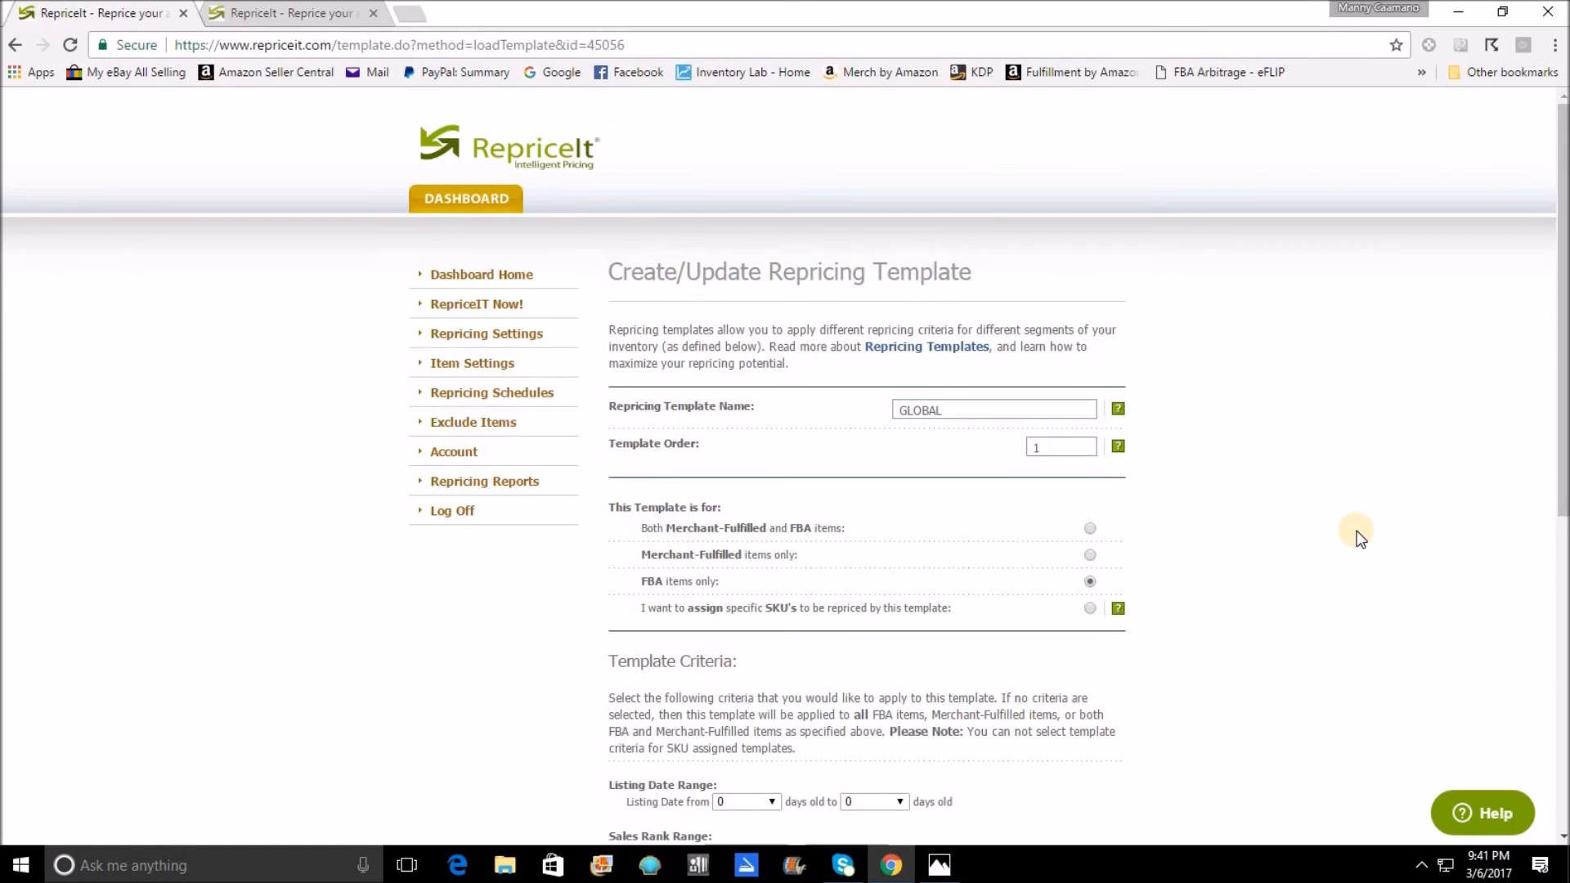
- Set the GLOBAL template's listing date range to 30 through 180 days old
scroll(1361, 536, down, 1)
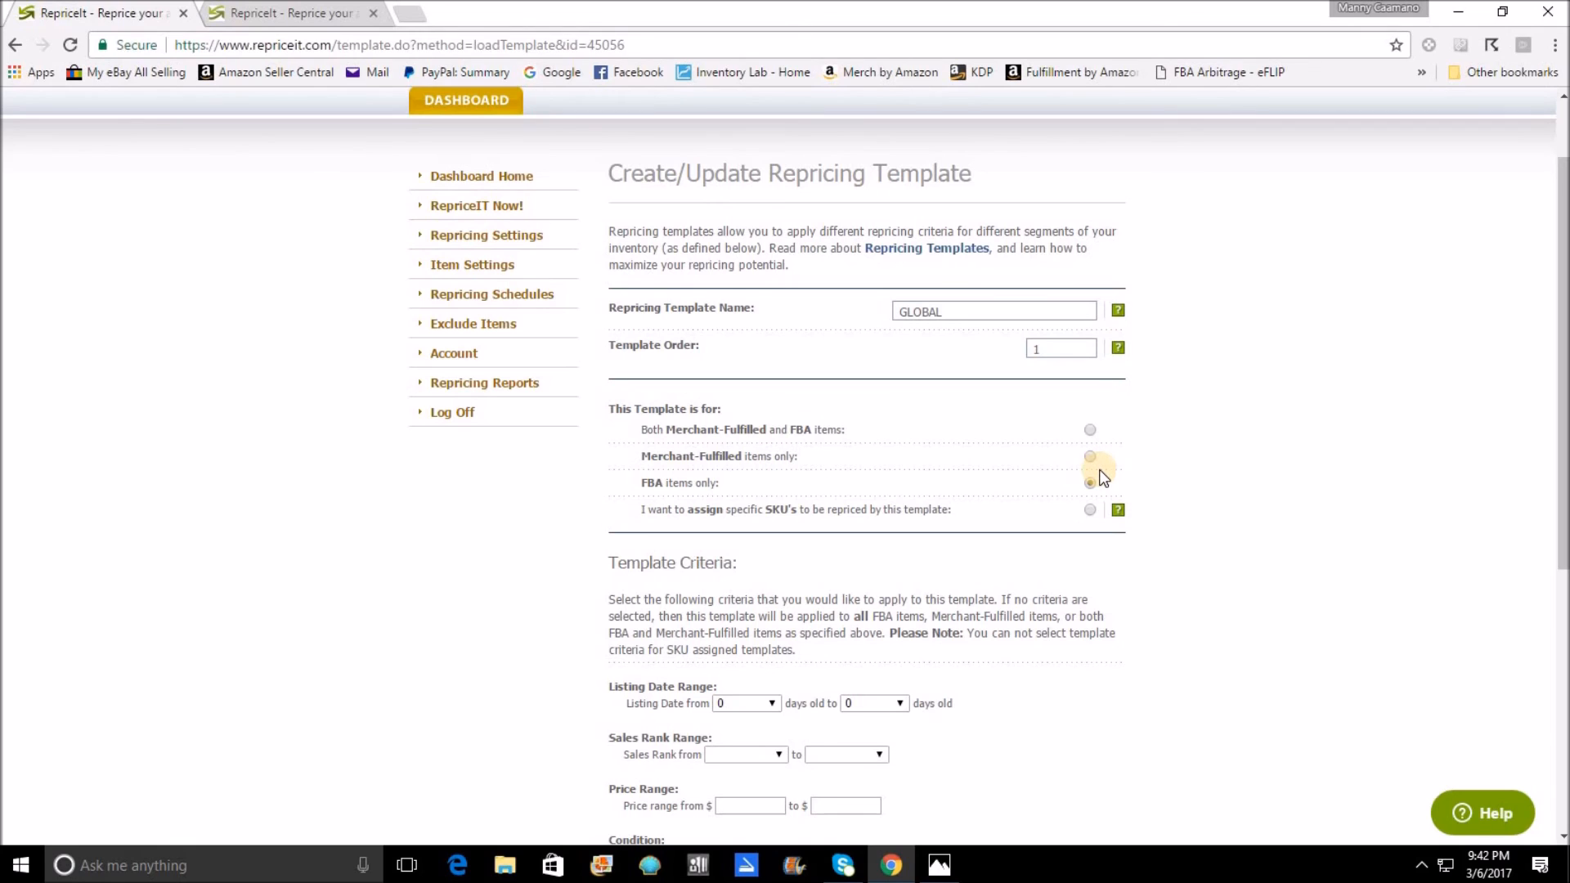
scroll(1103, 478, down, 5)
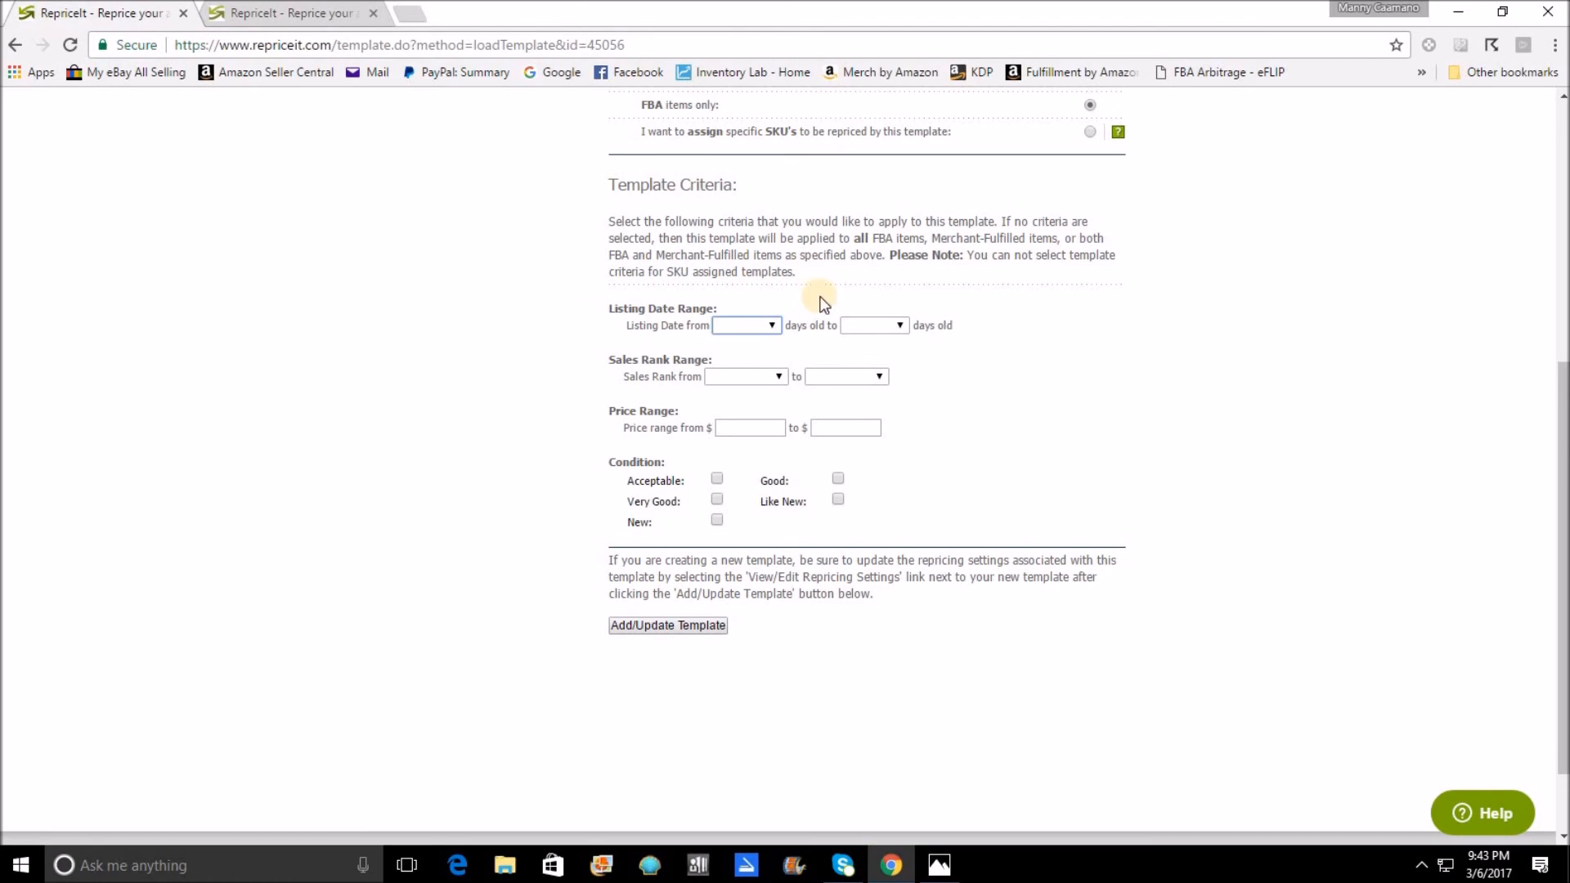
click(768, 328)
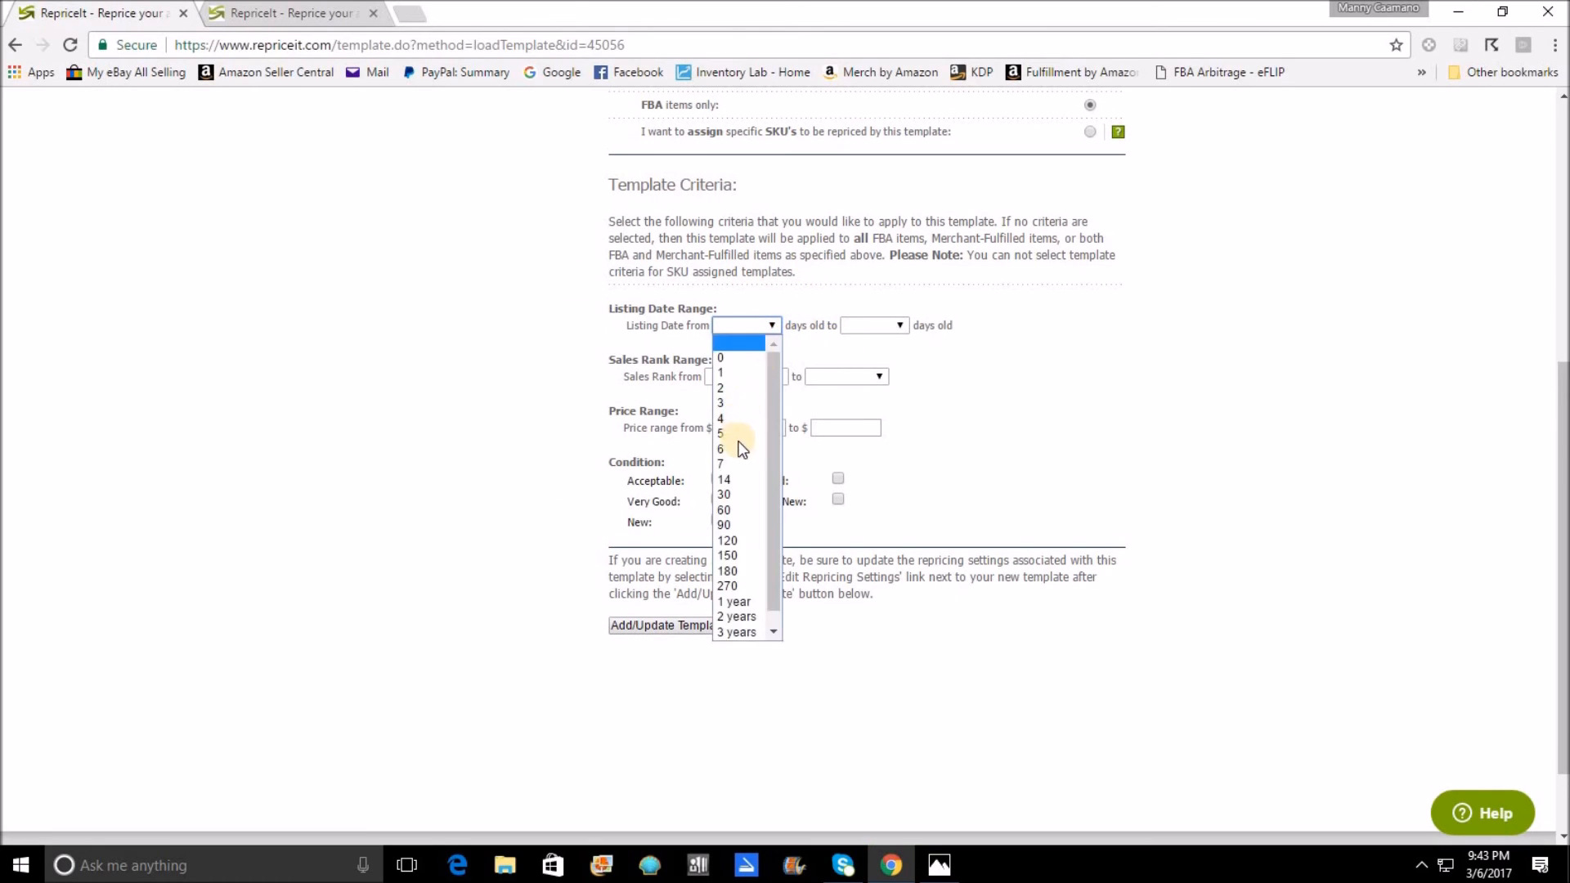
click(734, 498)
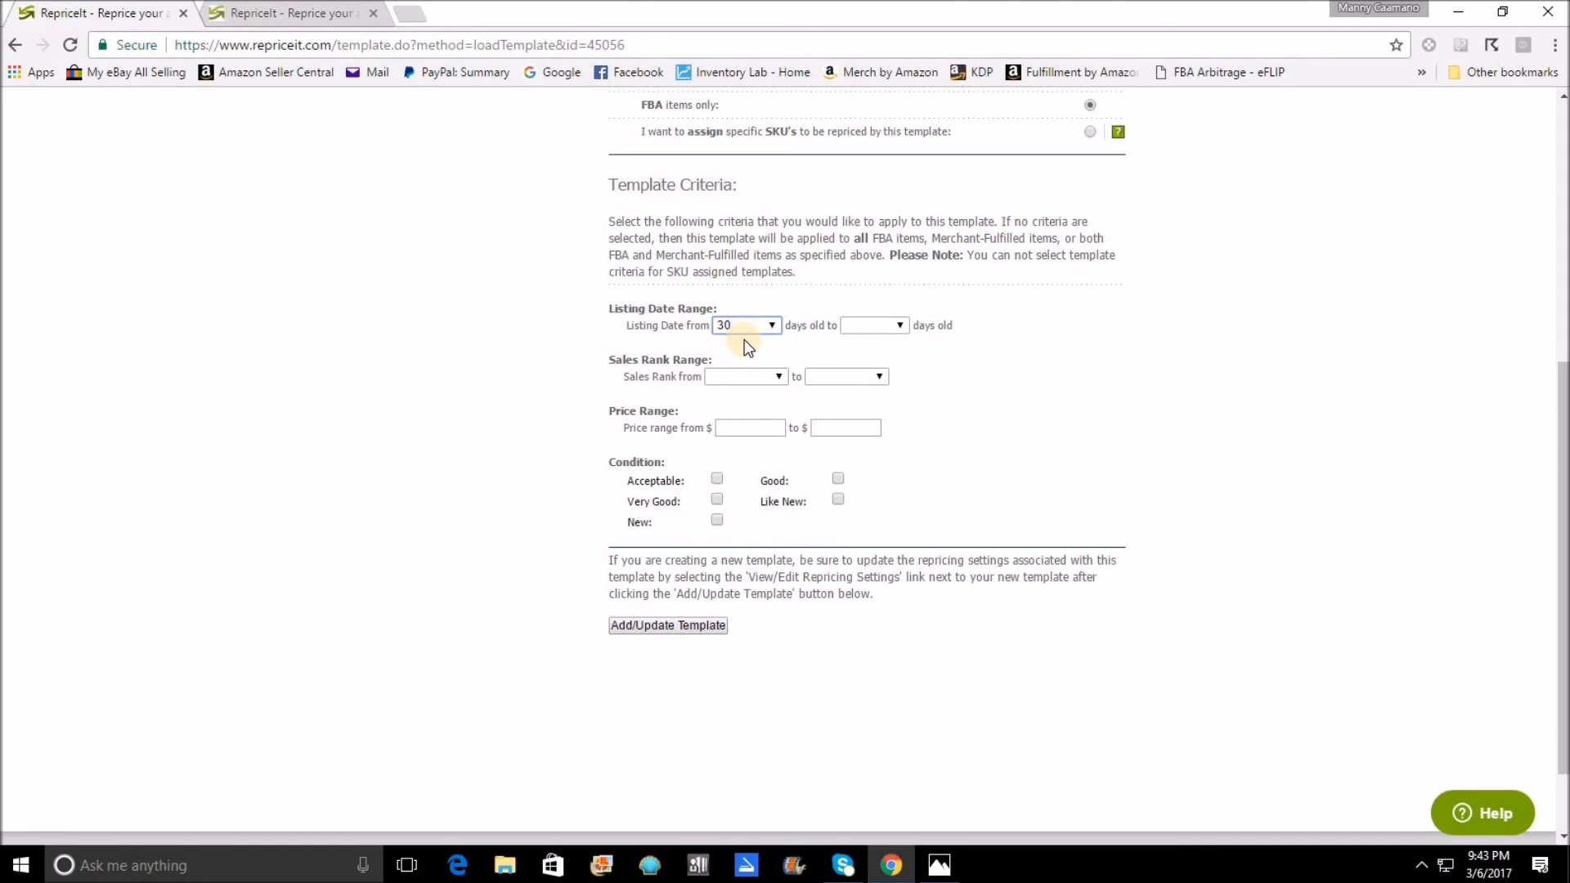
click(901, 326)
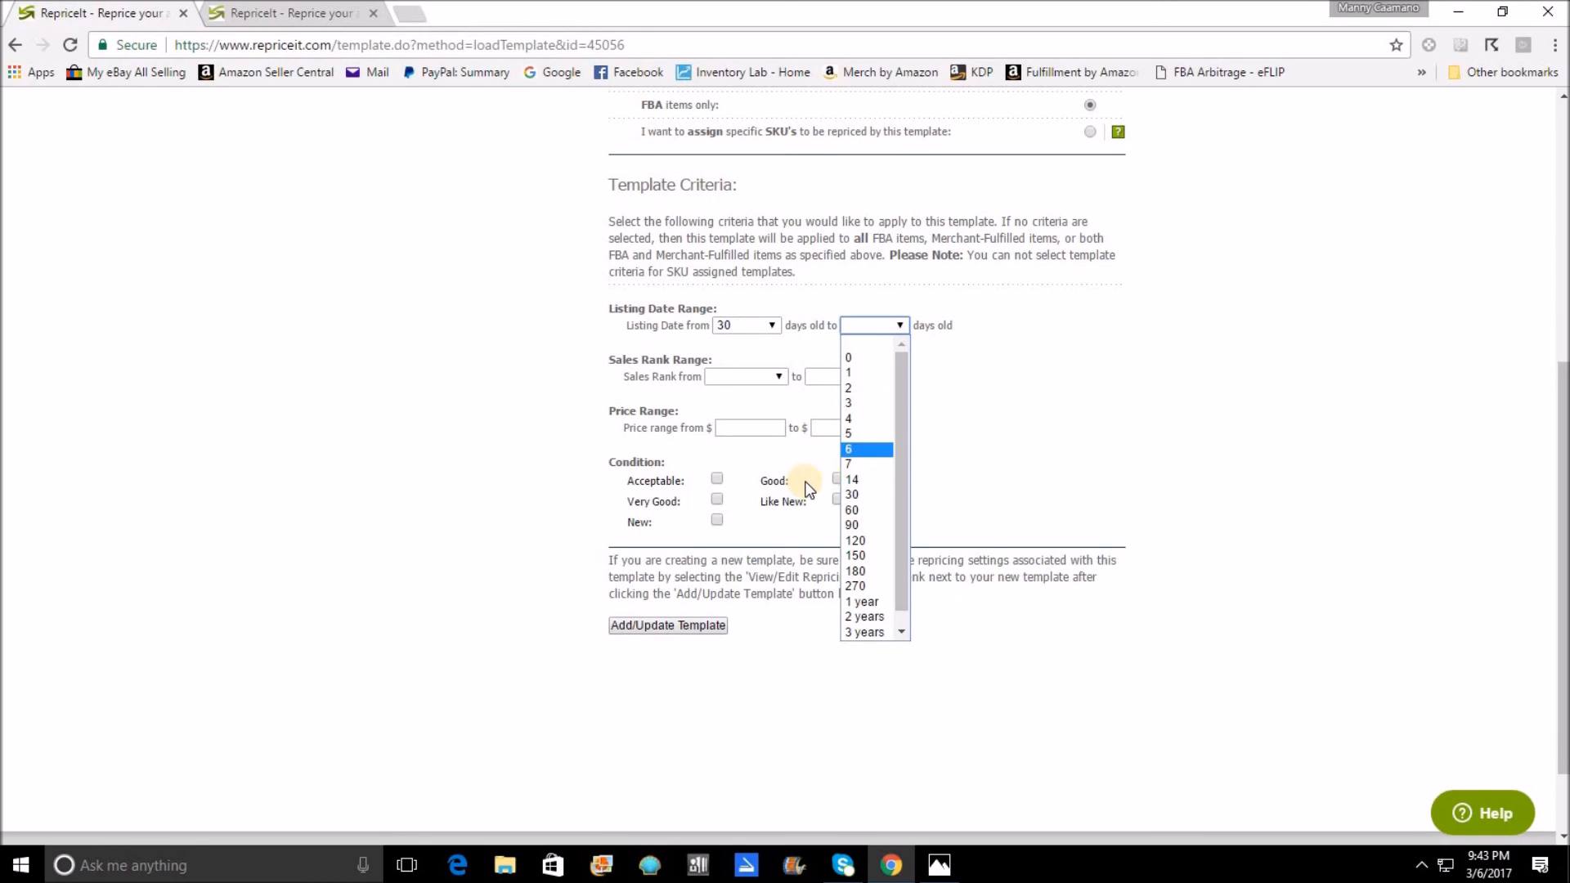
click(863, 571)
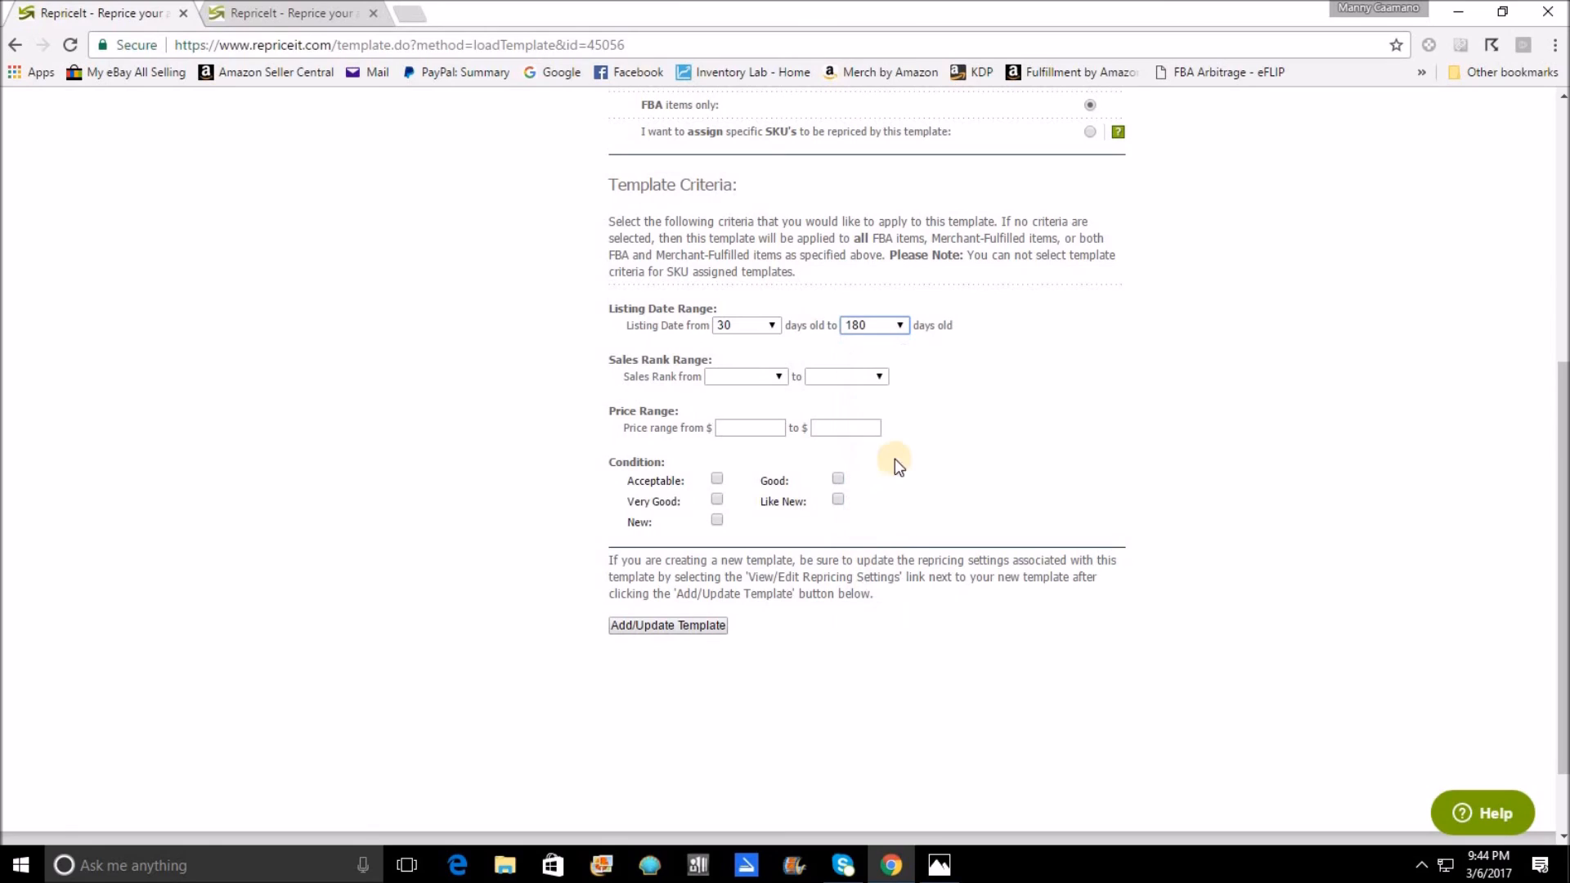
- Extend the listing date range's upper limit to >3 years and toggle the New condition criterion on and off
click(901, 328)
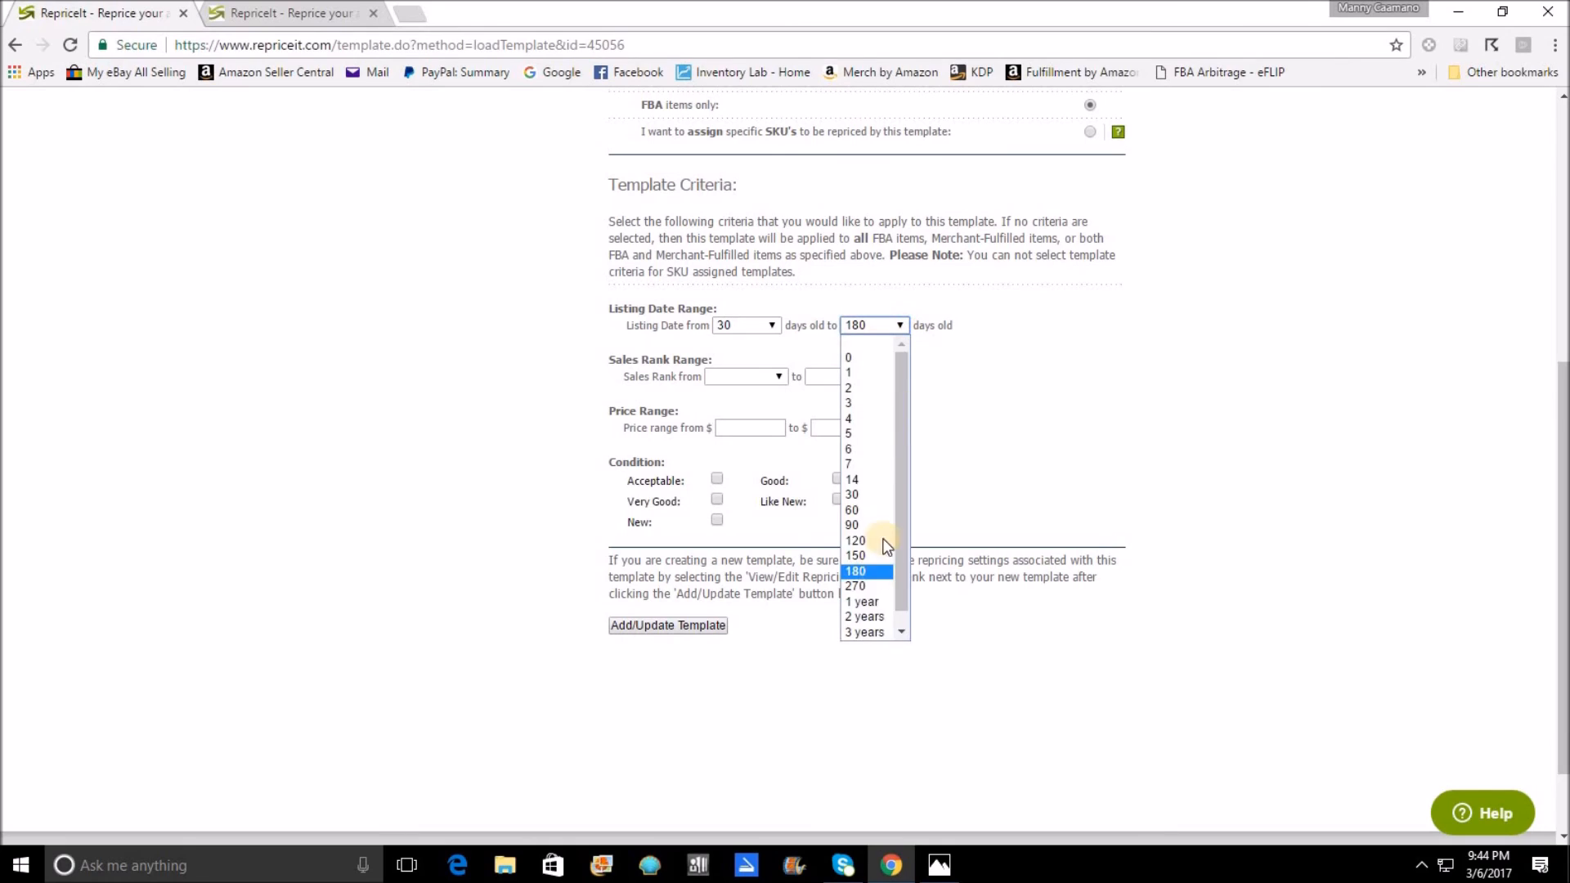
click(871, 605)
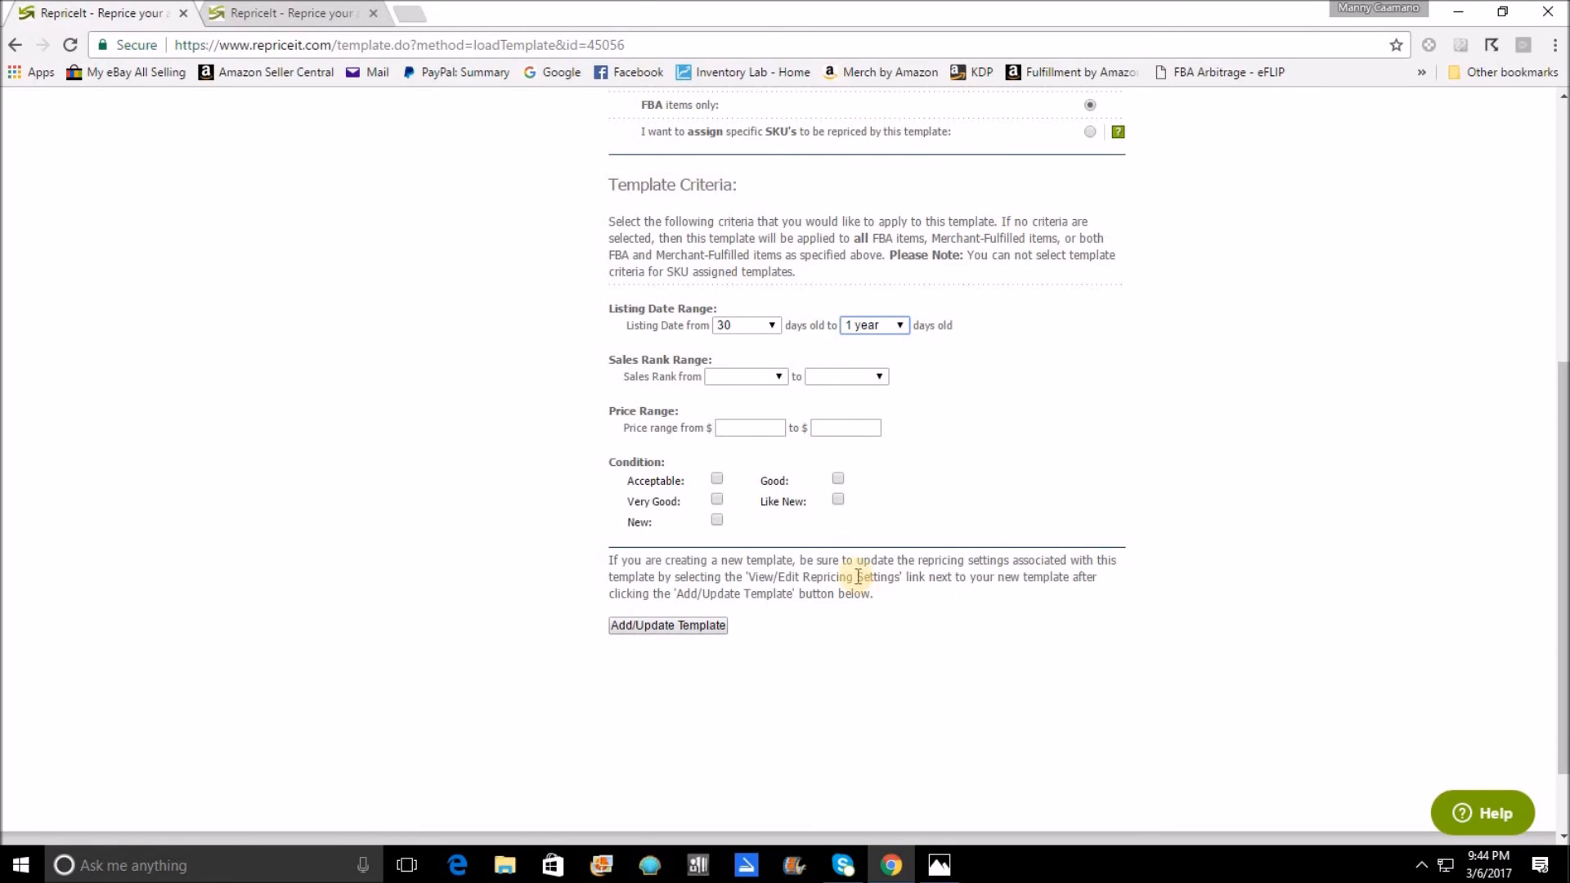
click(900, 327)
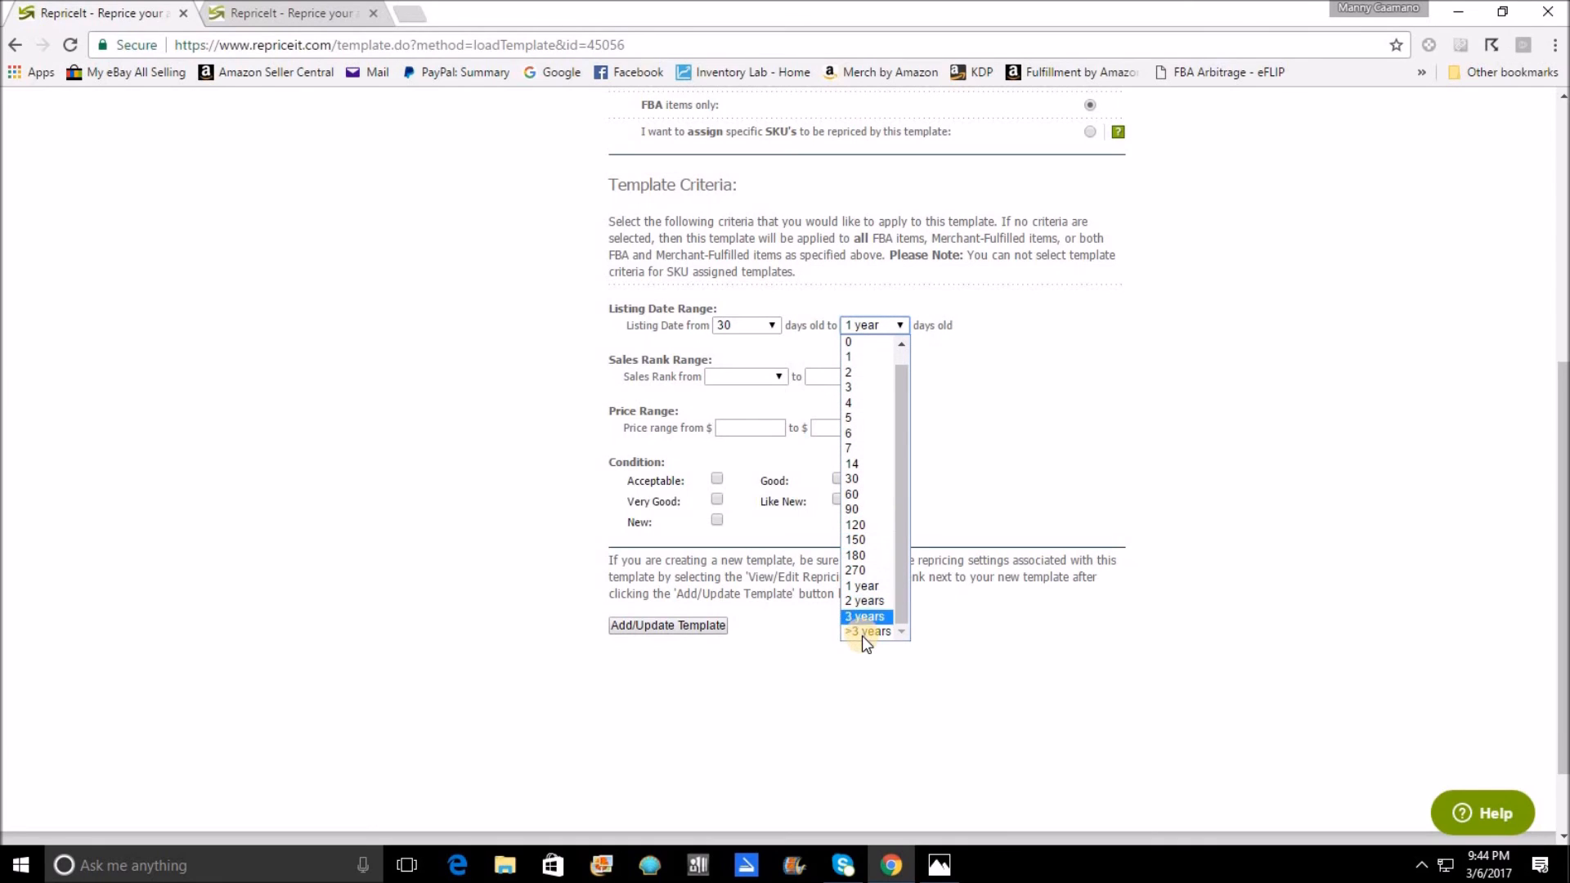
click(864, 634)
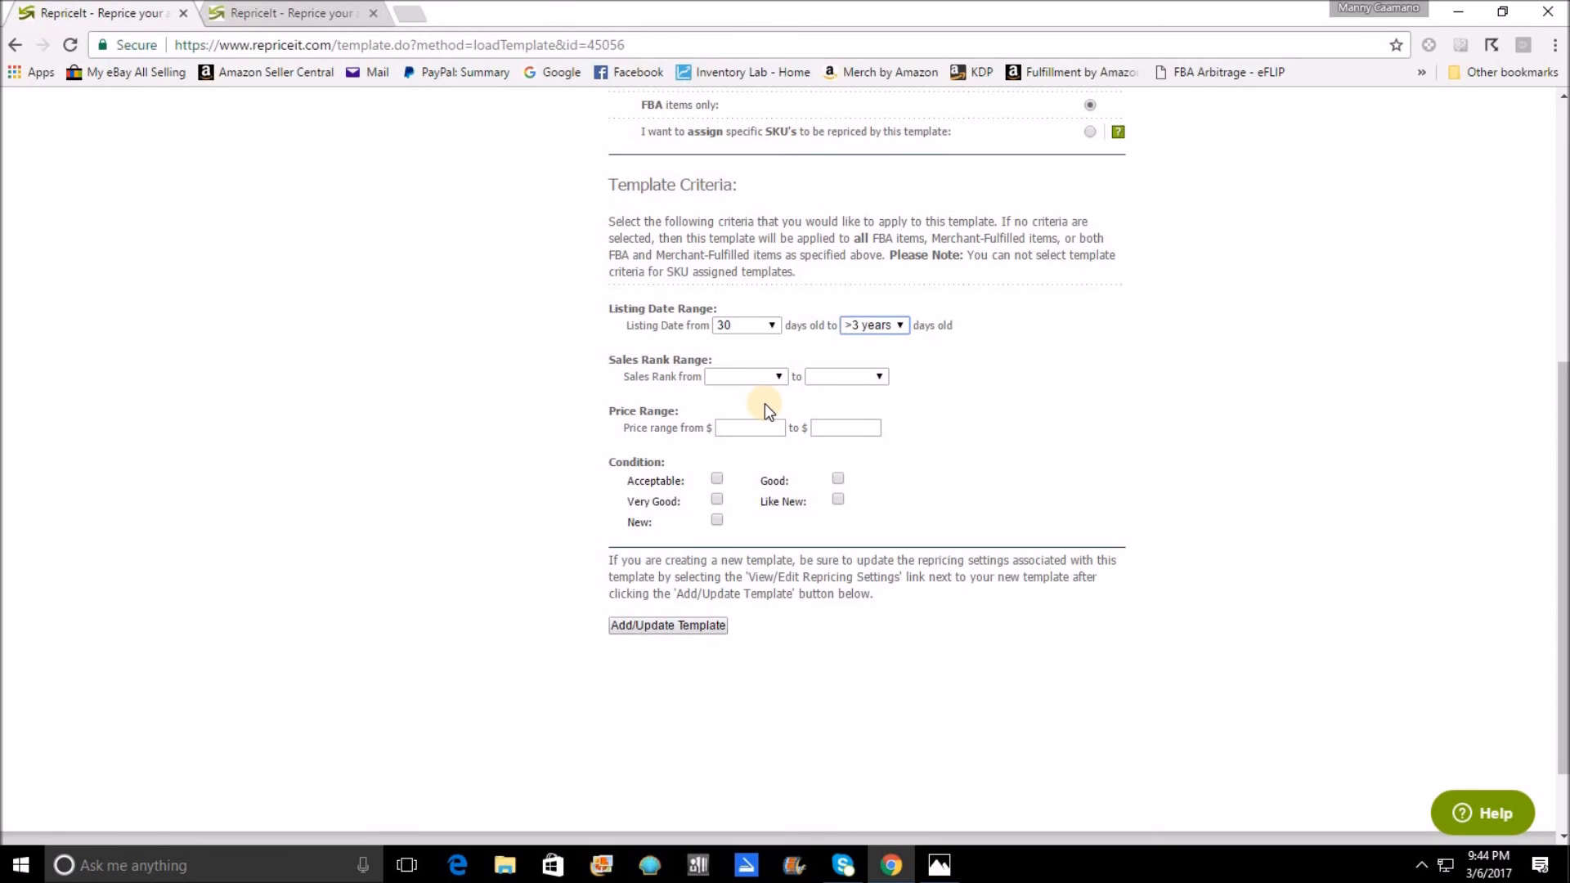
click(717, 520)
click(717, 521)
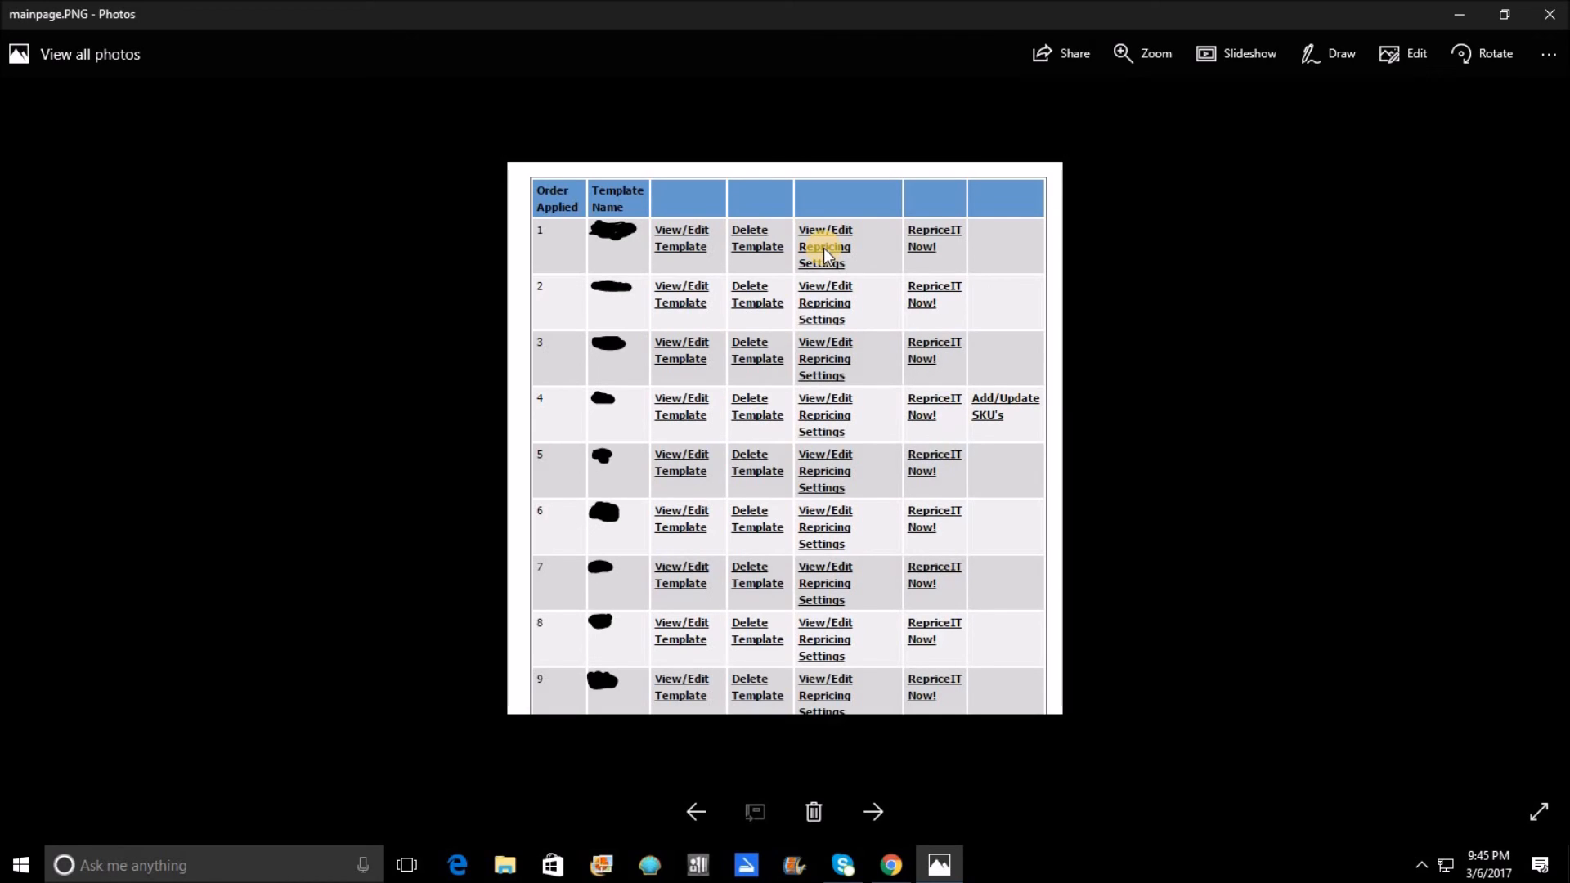
- Switch to Chrome and, in the GLOBAL repricing settings, enable uploading price changes to Amazon.com and comparing Used items only against other Used offers
click(892, 865)
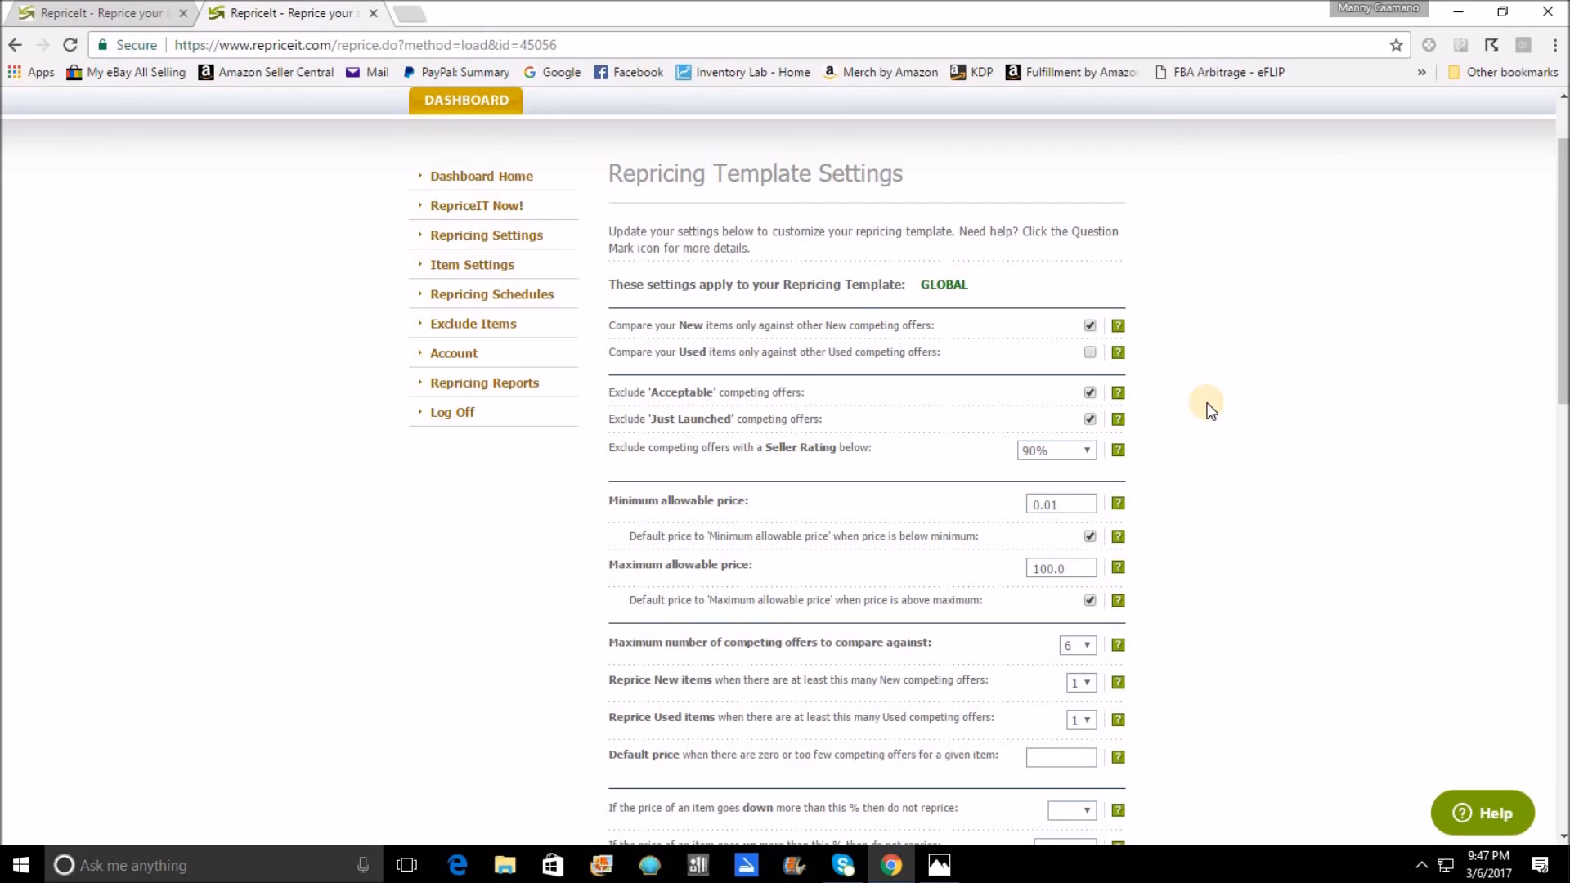
scroll(1208, 409, down, 15)
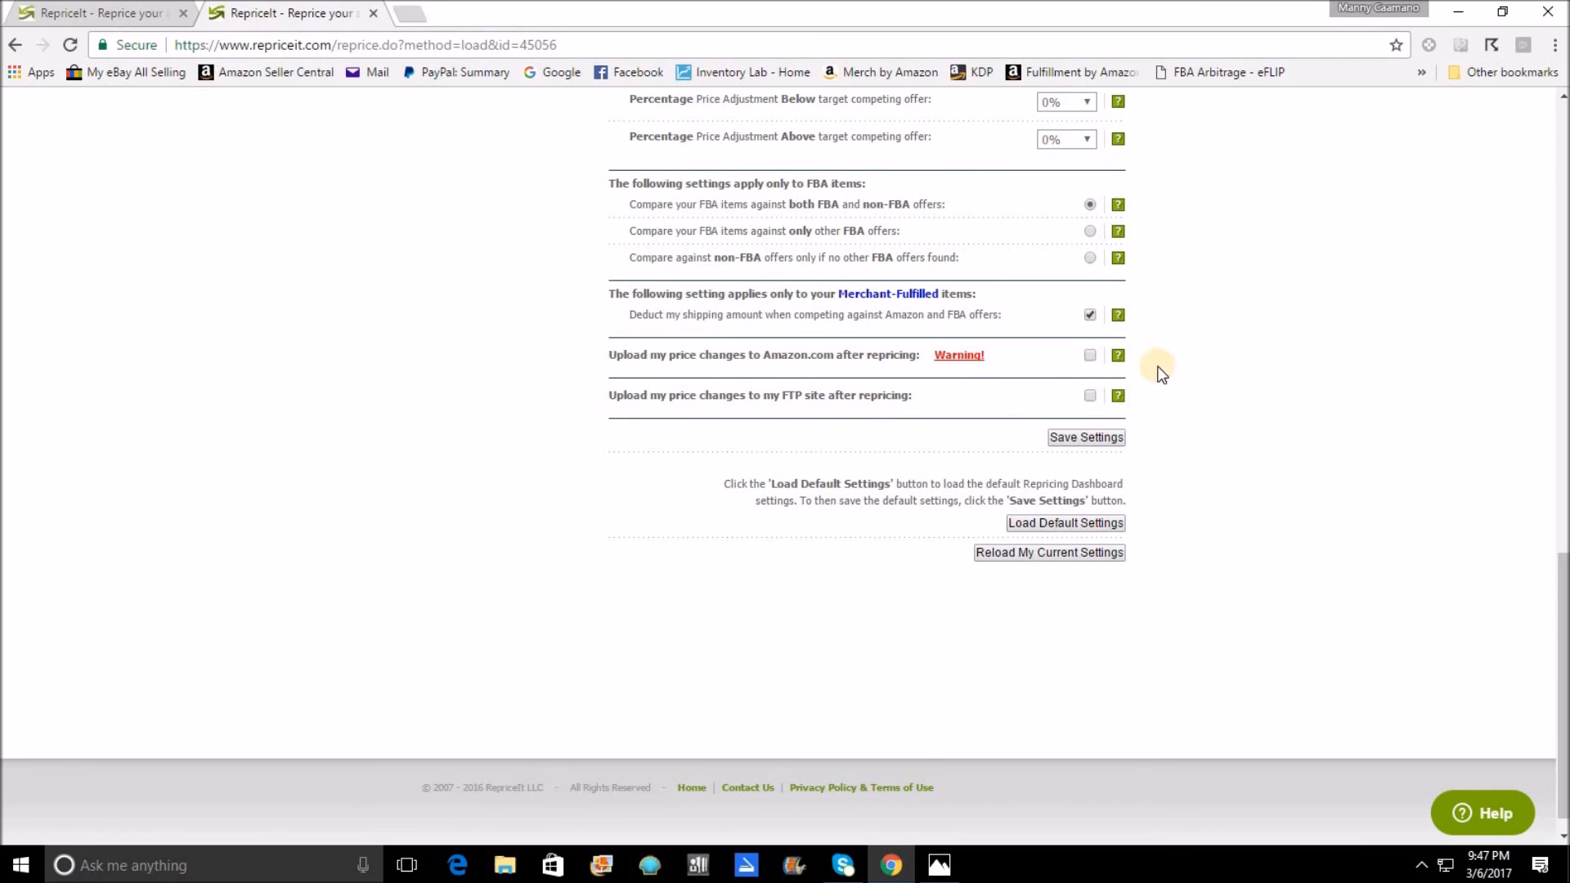
click(1090, 355)
scroll(1304, 400, up, 20)
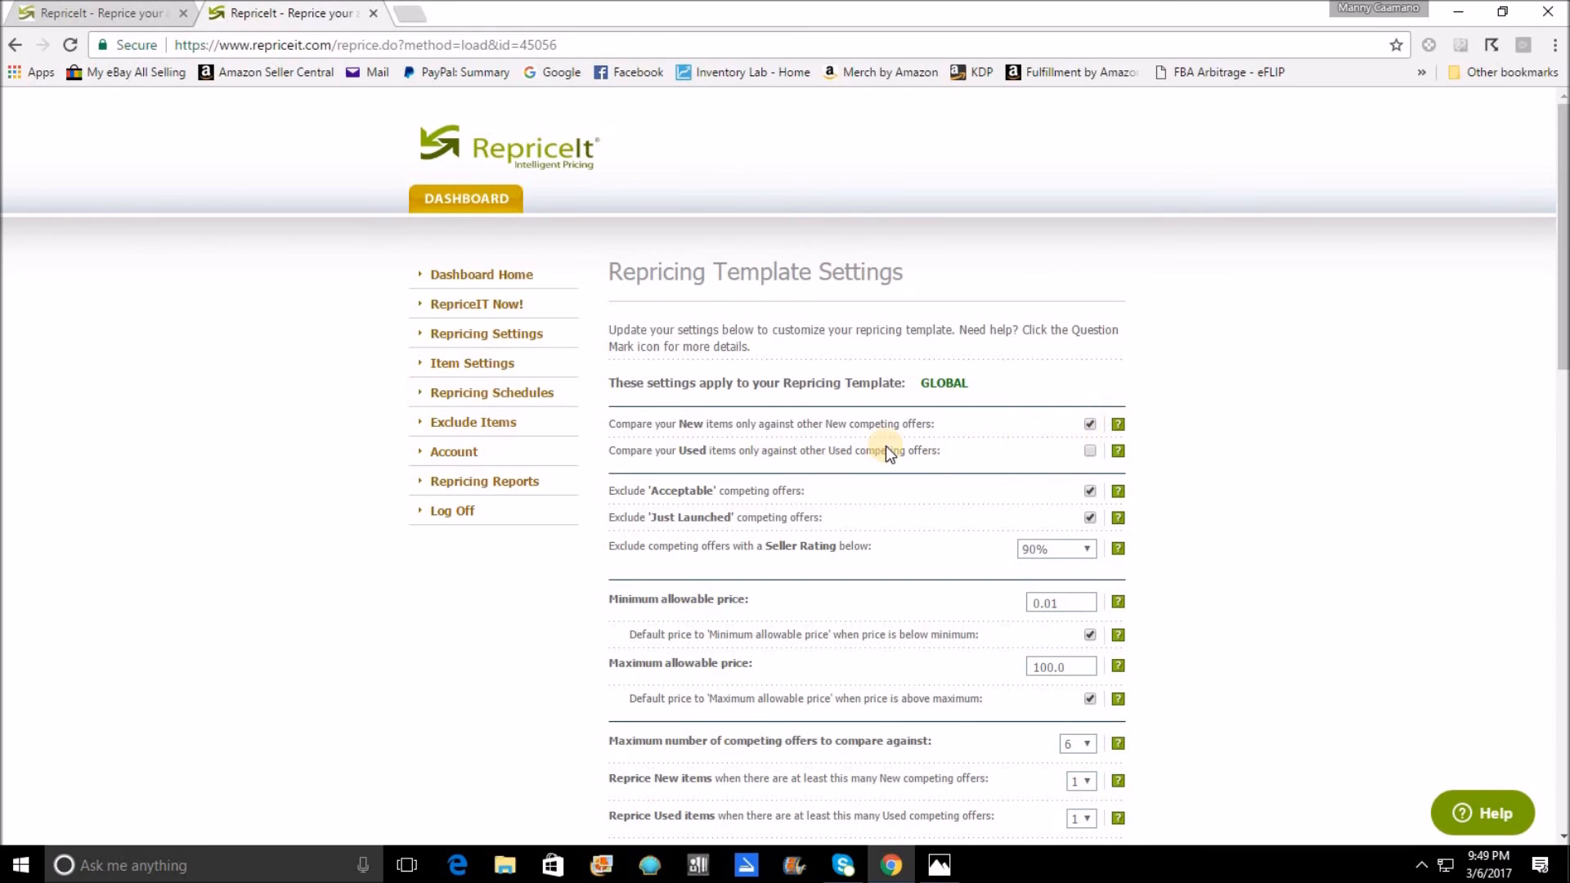
click(1091, 452)
- Set the minimum allowable price to 9.99 and turn off defaulting to the minimum and maximum allowable prices
scroll(1259, 391, down, 1)
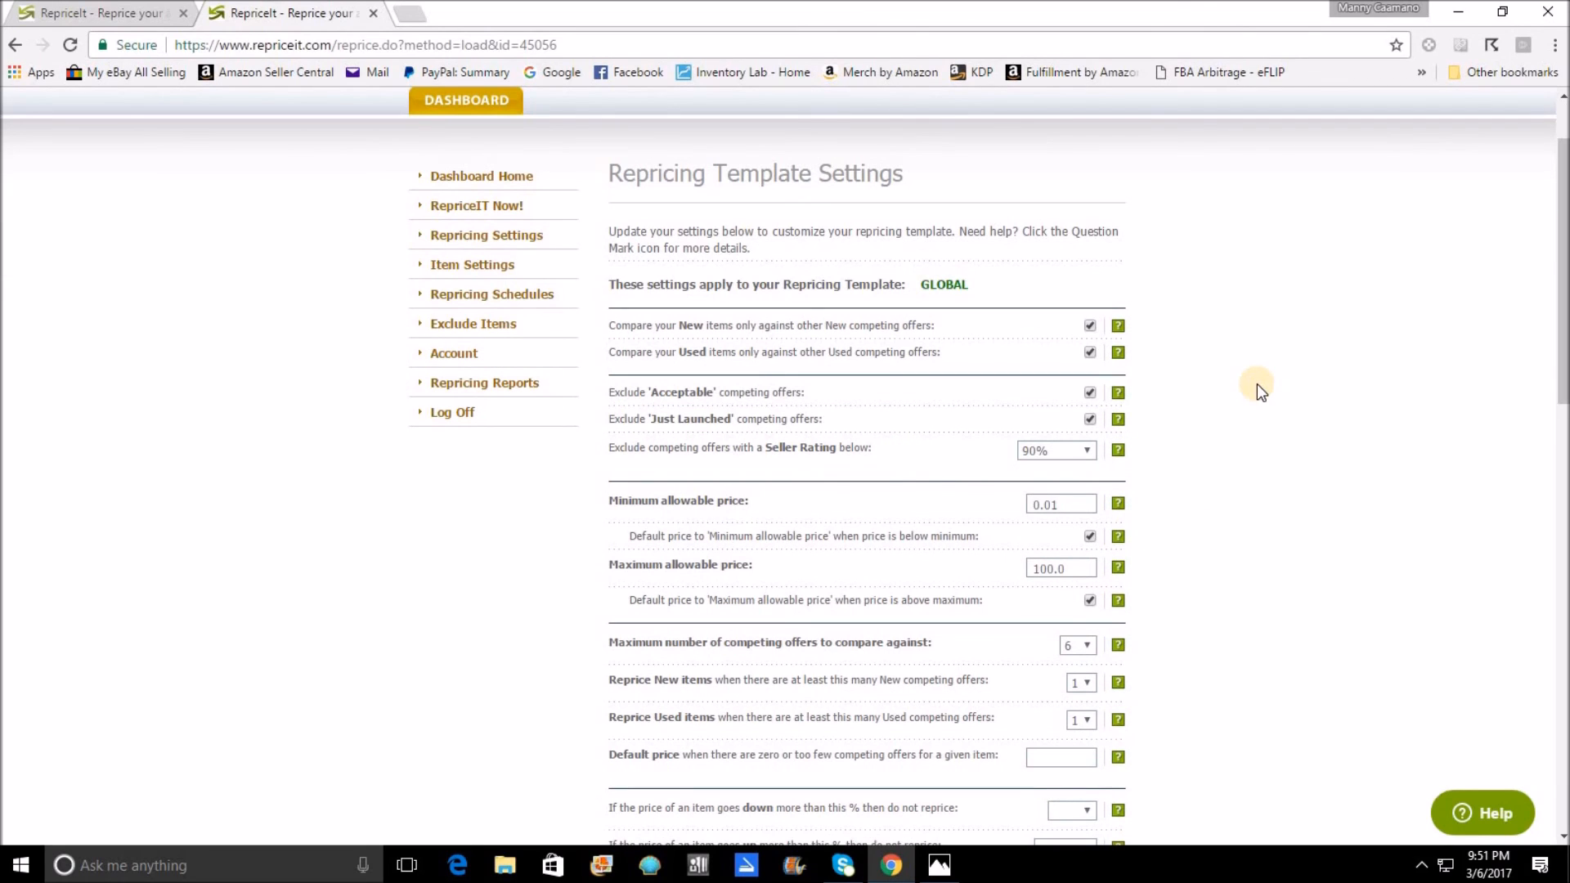
scroll(1260, 390, down, 3)
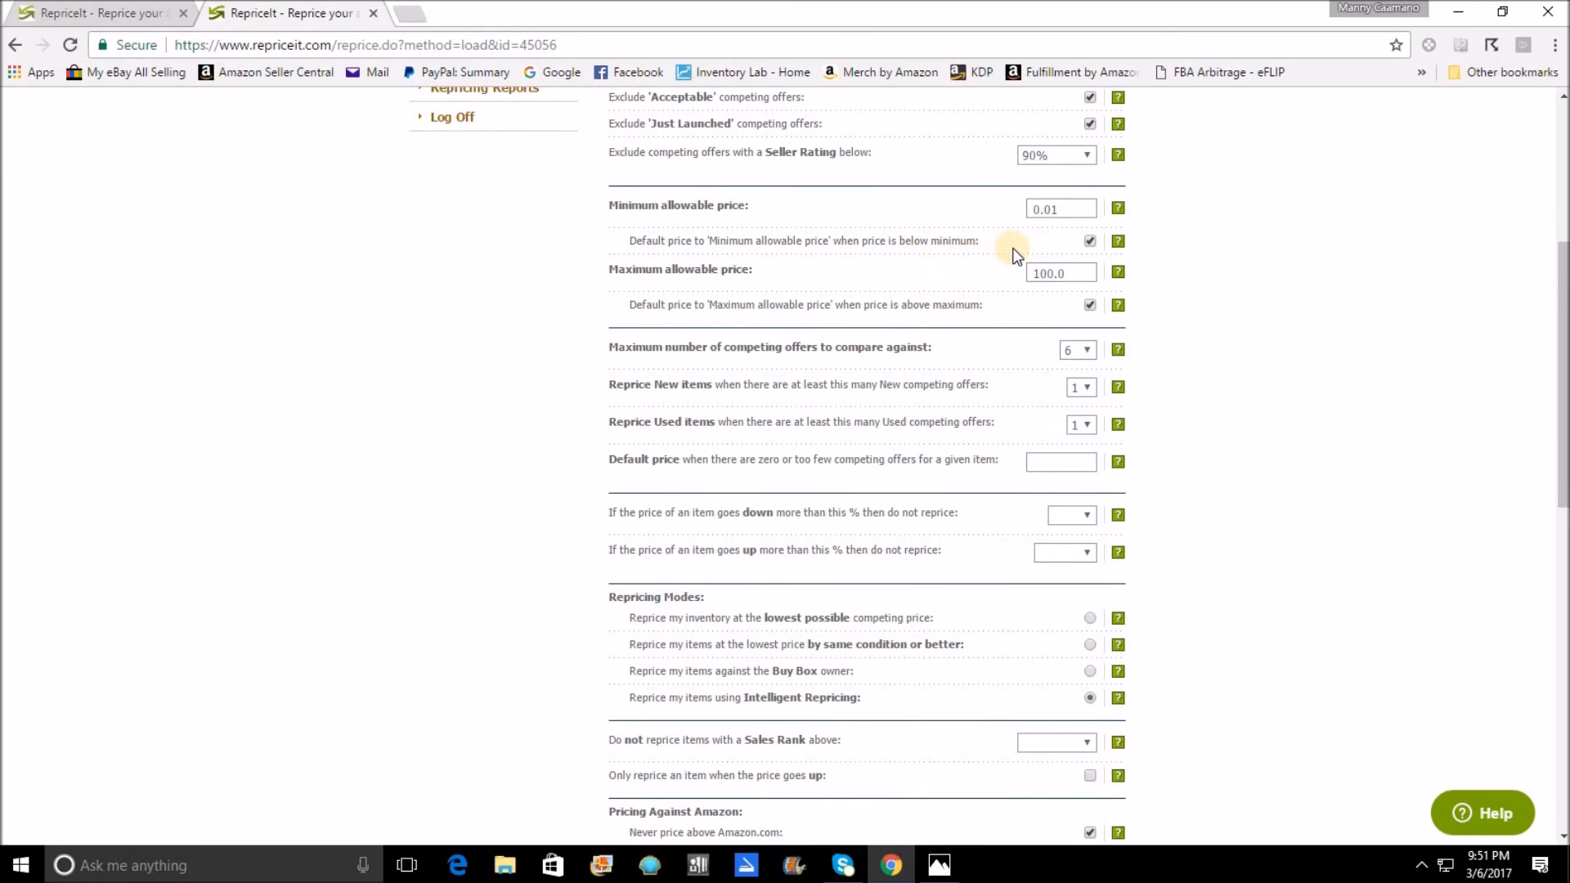
click(1092, 306)
drag(1068, 211, 1024, 220)
text(9.99)
click(1241, 212)
- Set the maximum number of competing offers to compare against to 2
click(1090, 350)
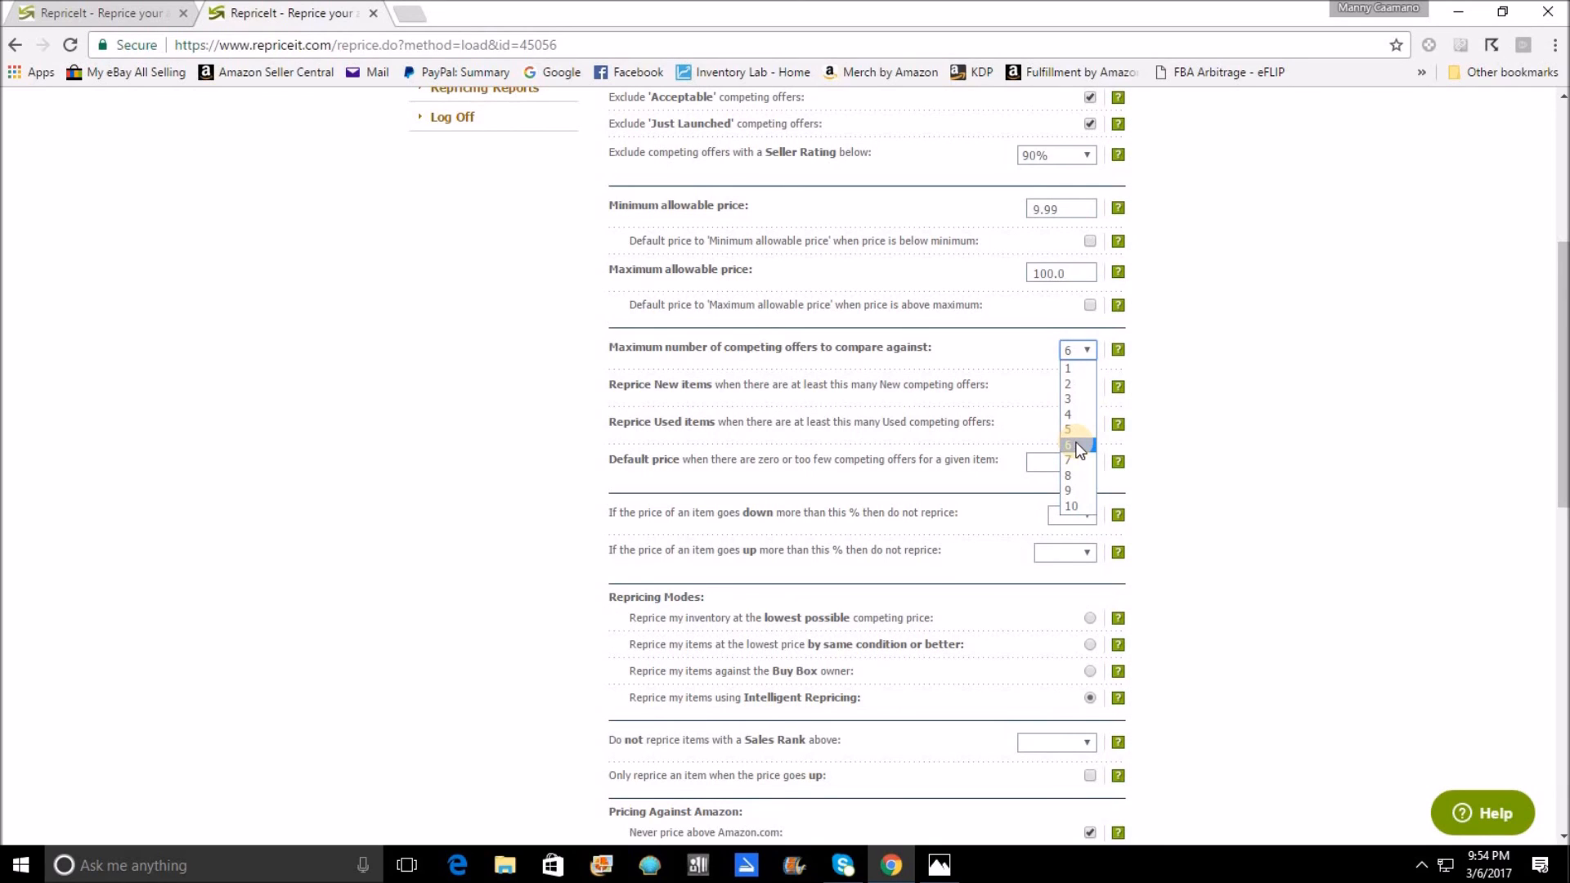
click(1071, 369)
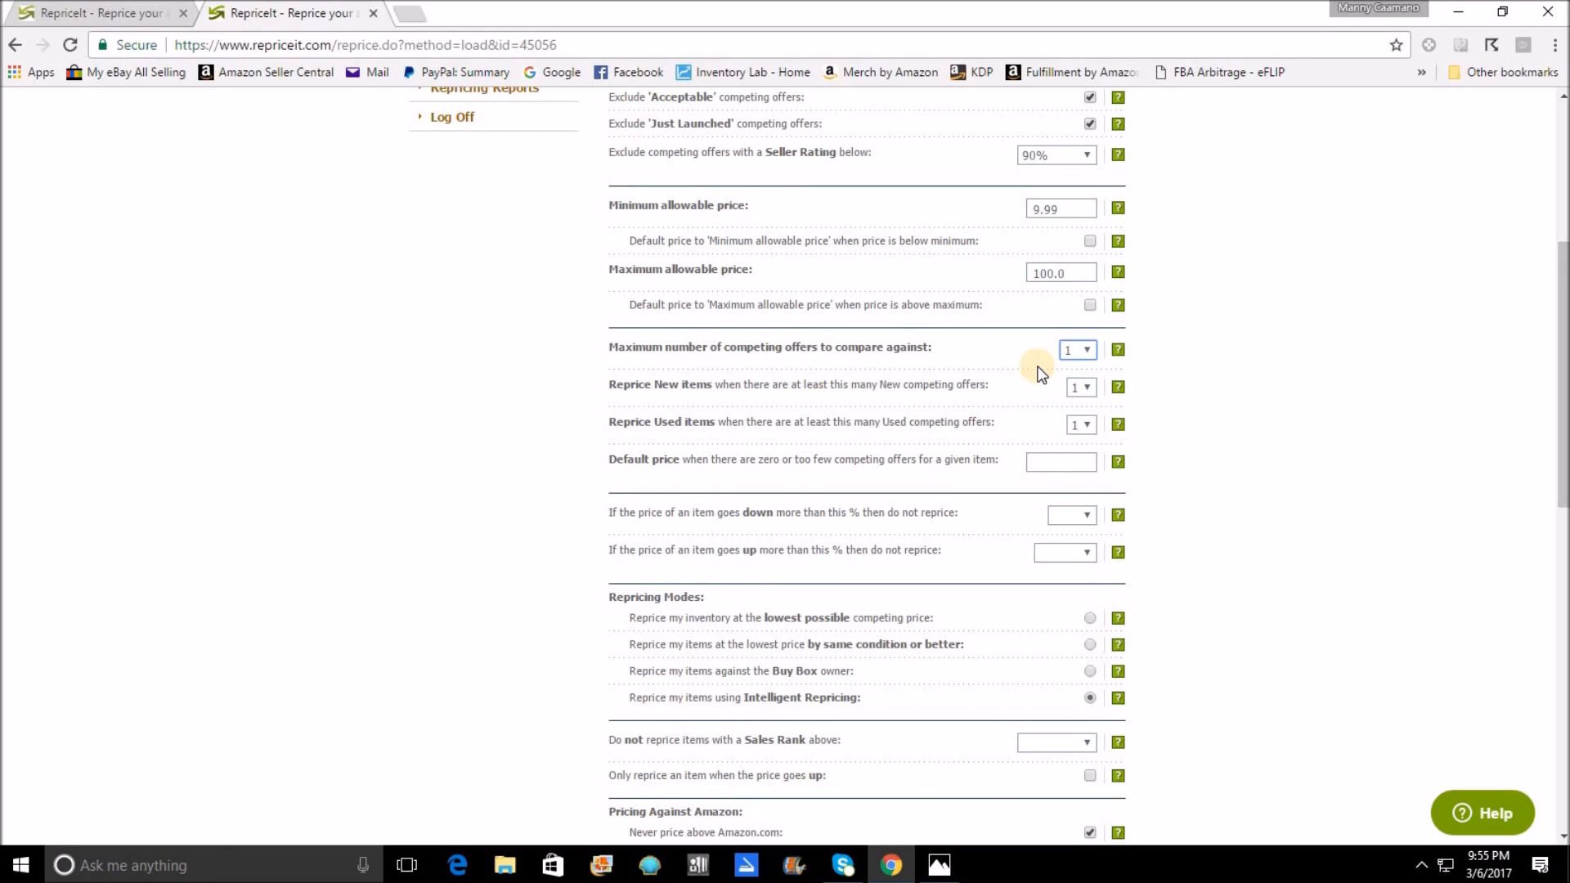
click(1092, 353)
click(1080, 507)
click(1087, 350)
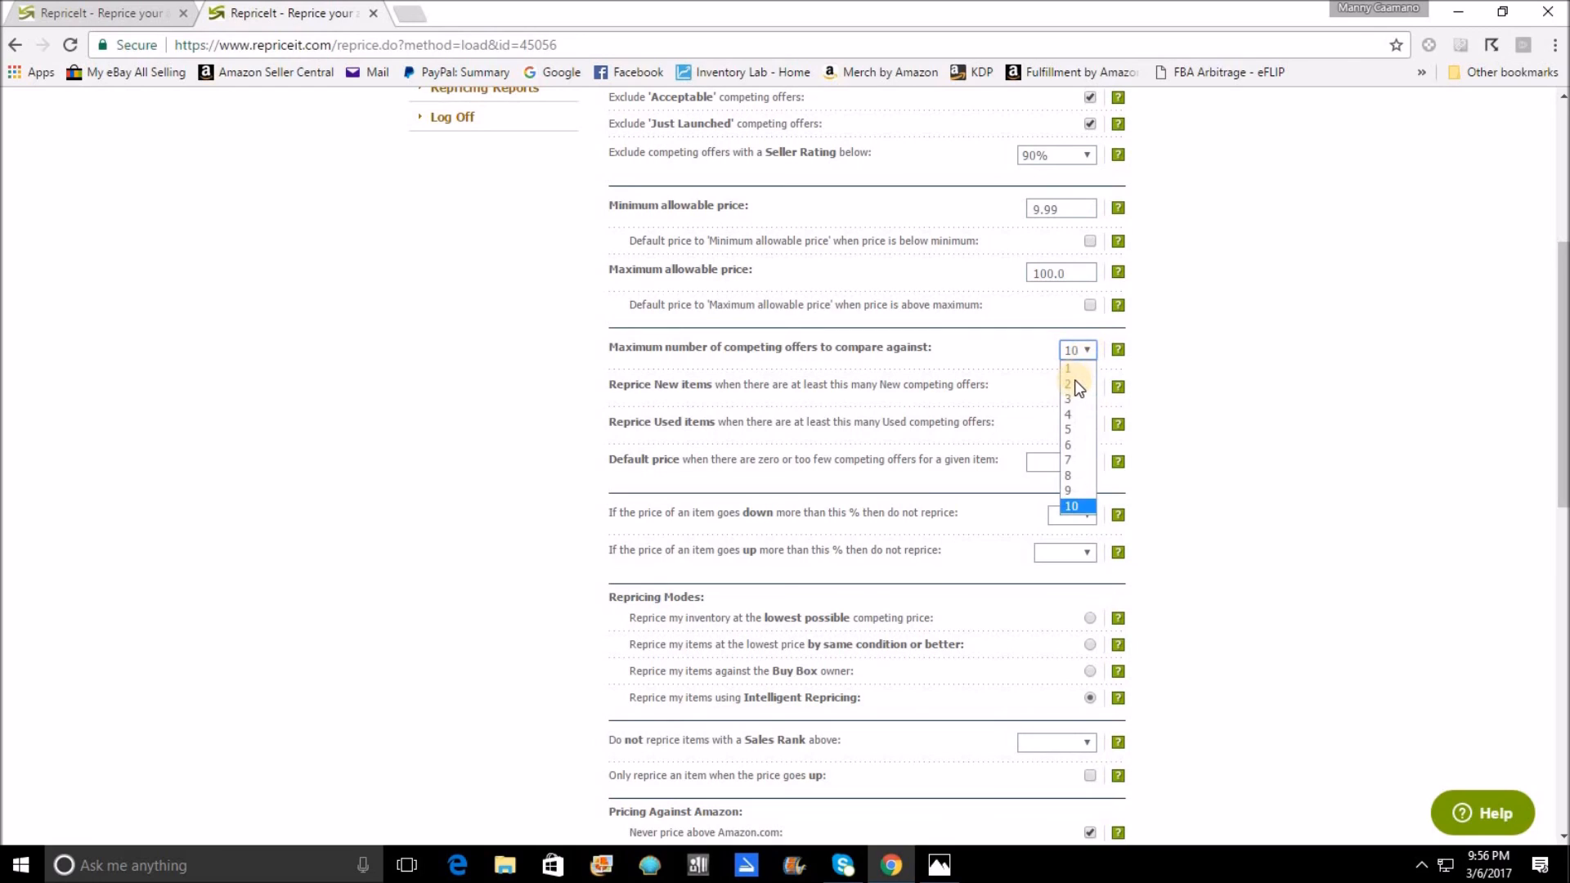
click(1072, 384)
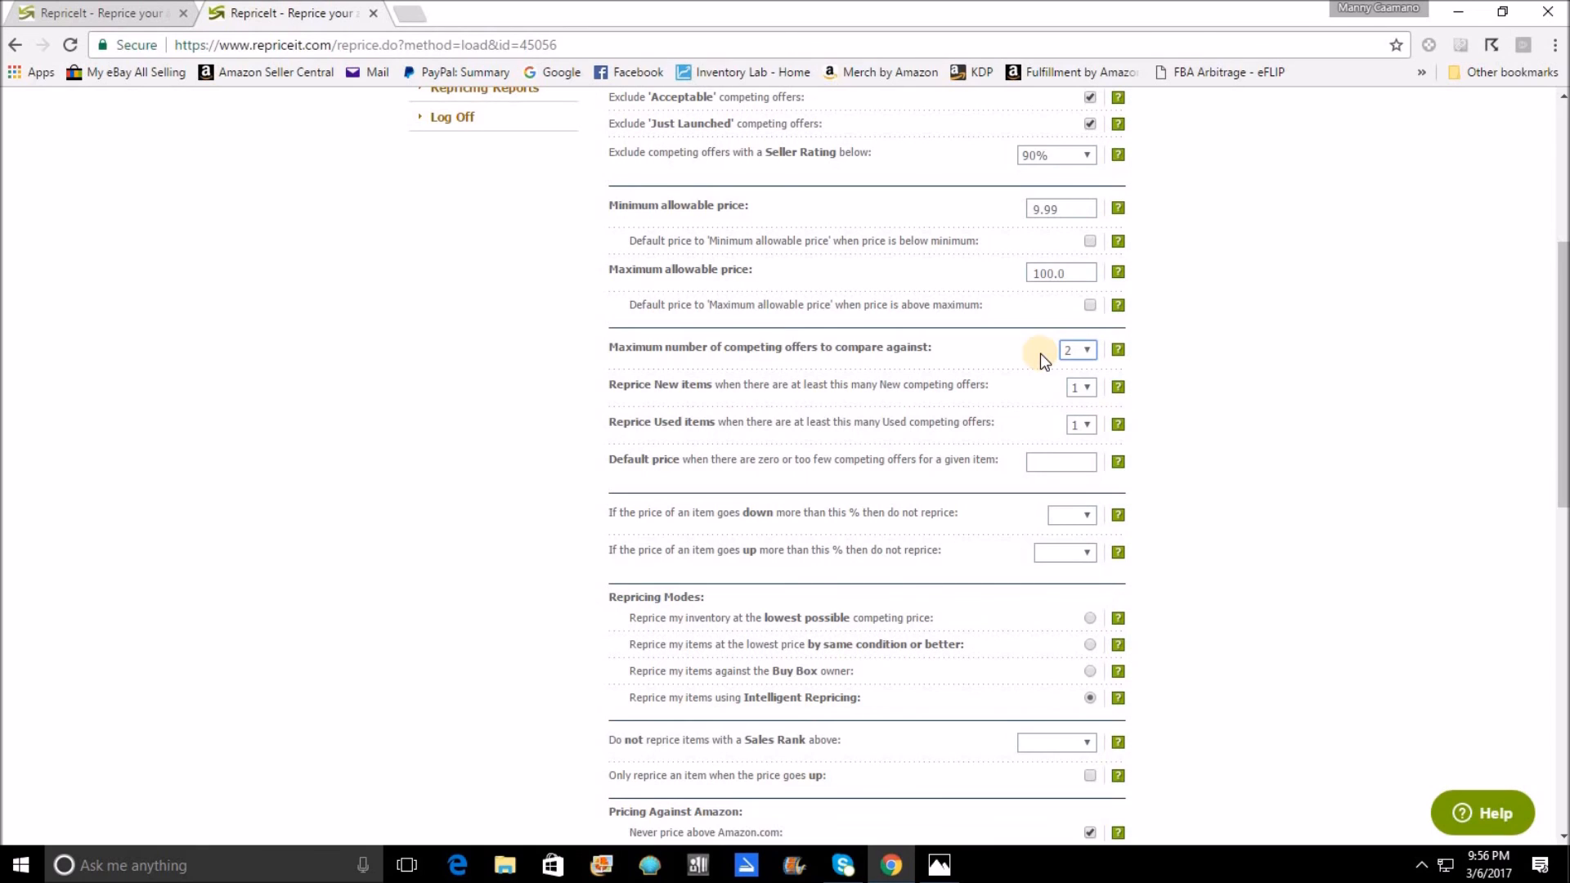
- Block repricing for items whose price goes down more than 20%
scroll(1040, 353, down, 1)
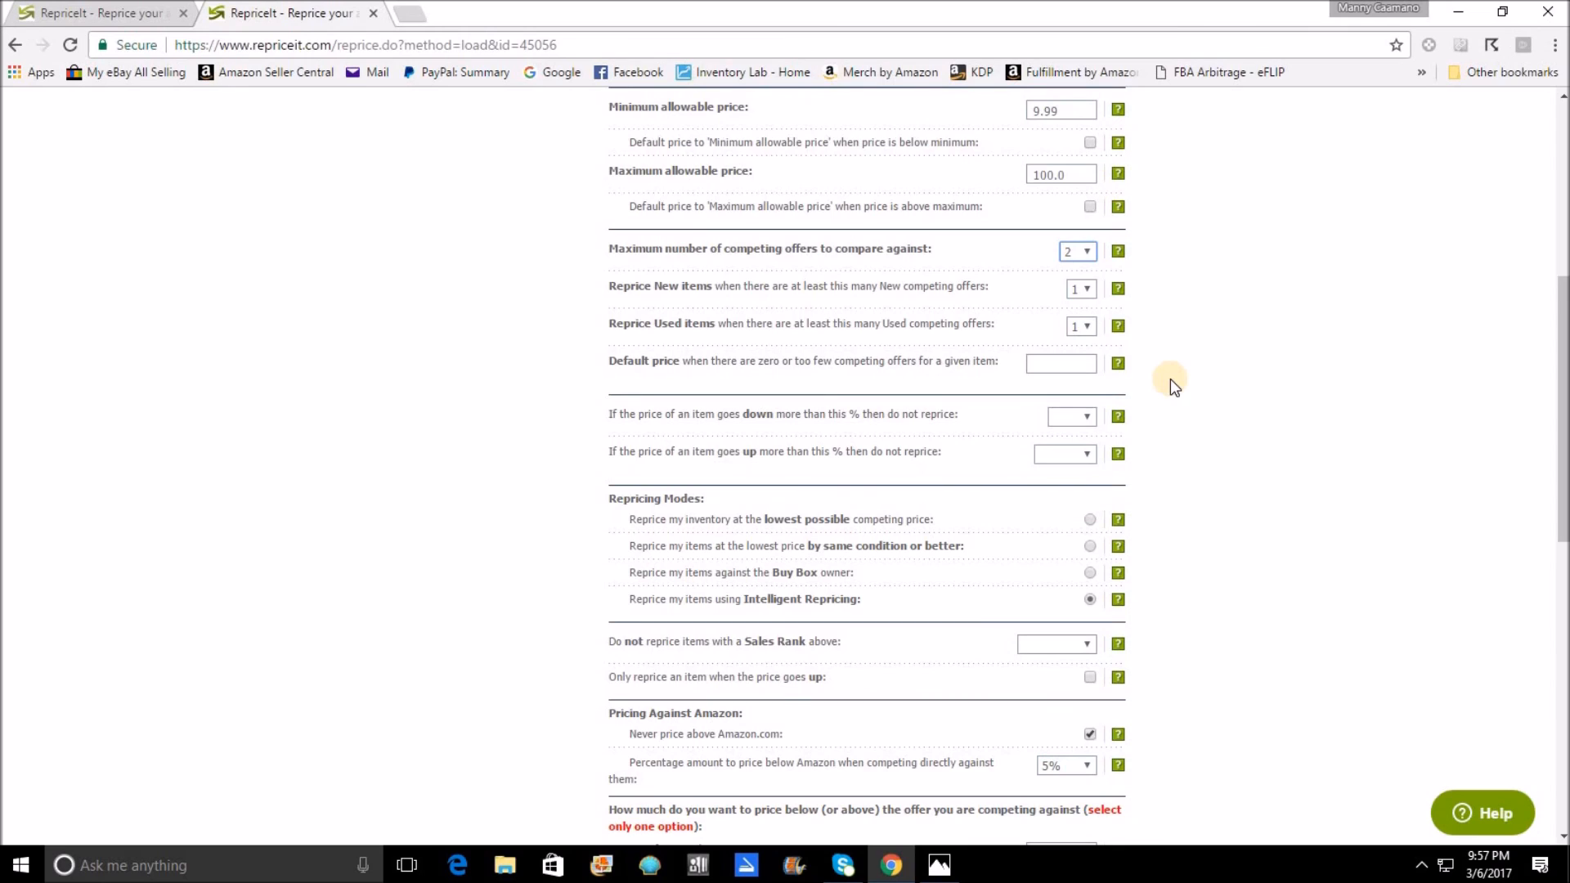
scroll(1178, 399, down, 1)
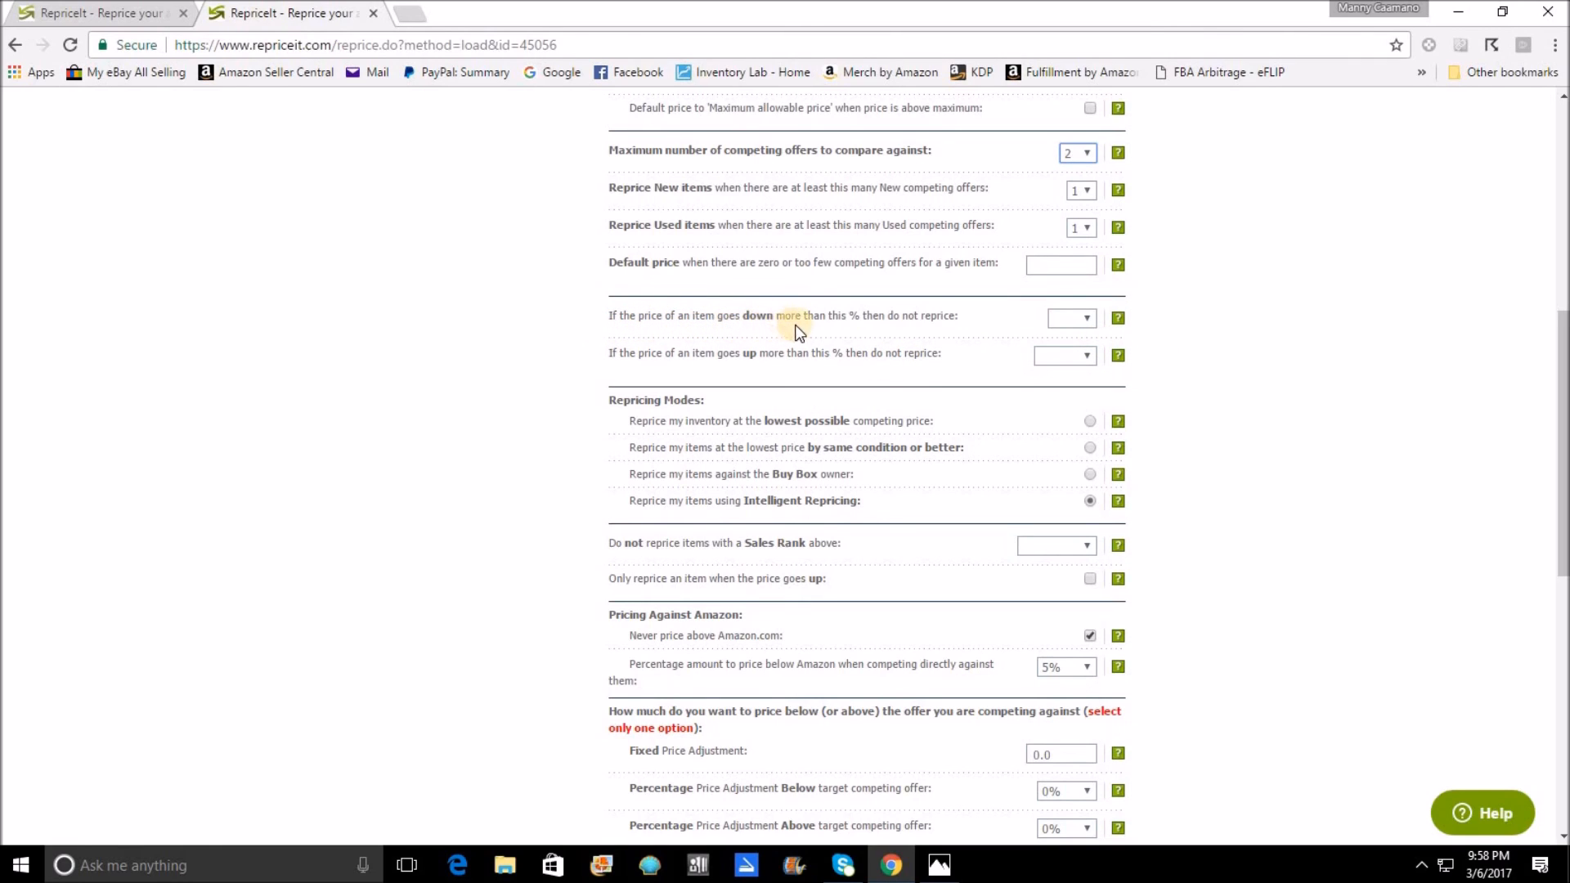
click(1092, 318)
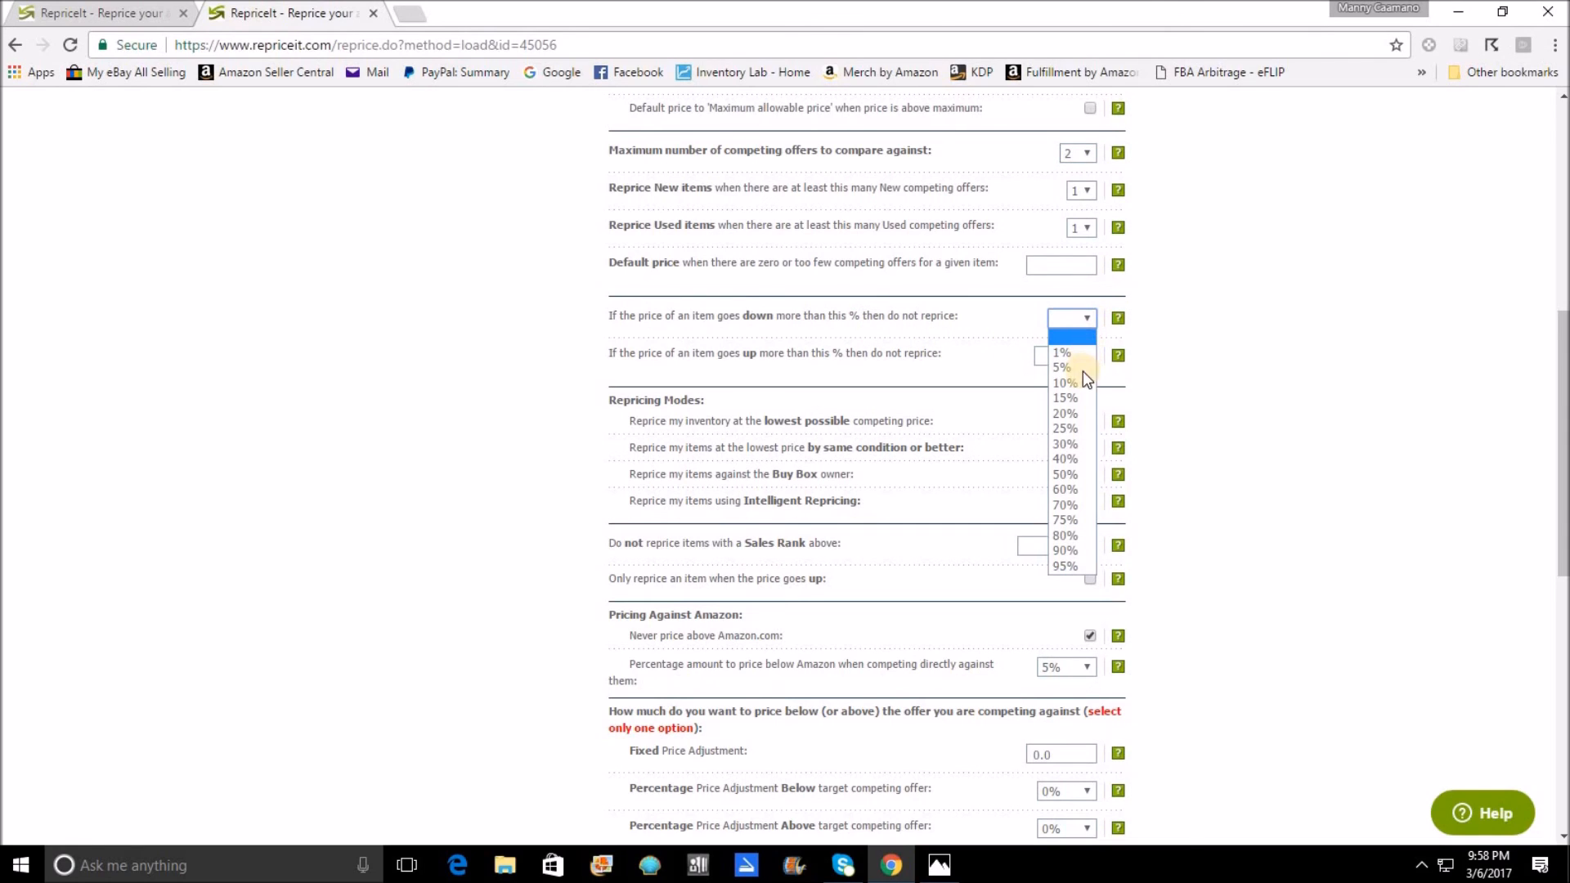
click(1073, 414)
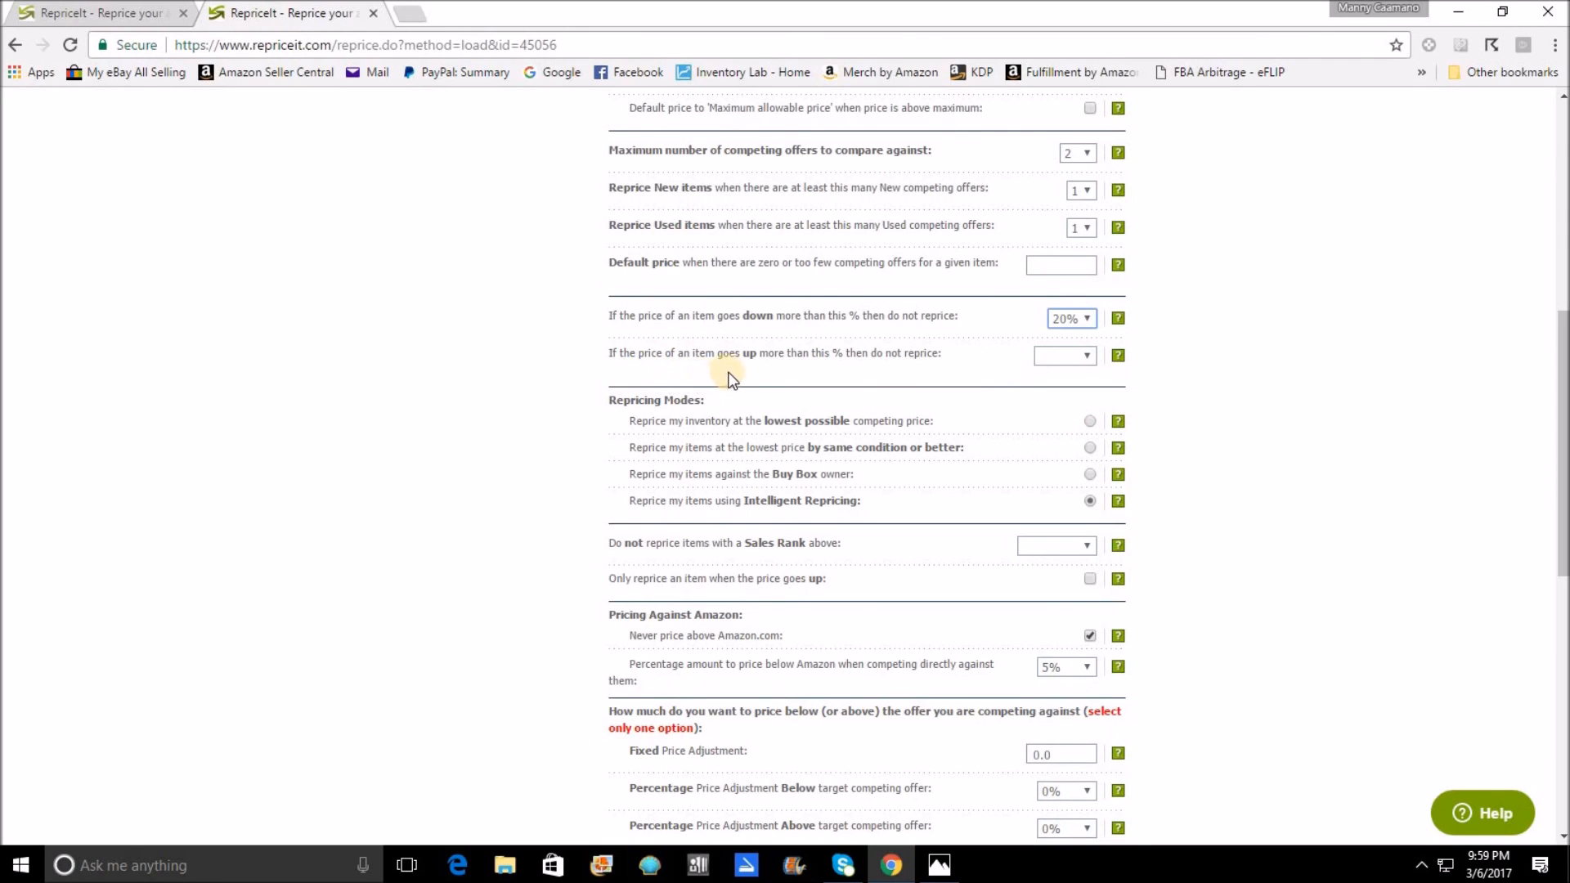
- Block repricing for items whose price goes up more than 50%
click(1085, 360)
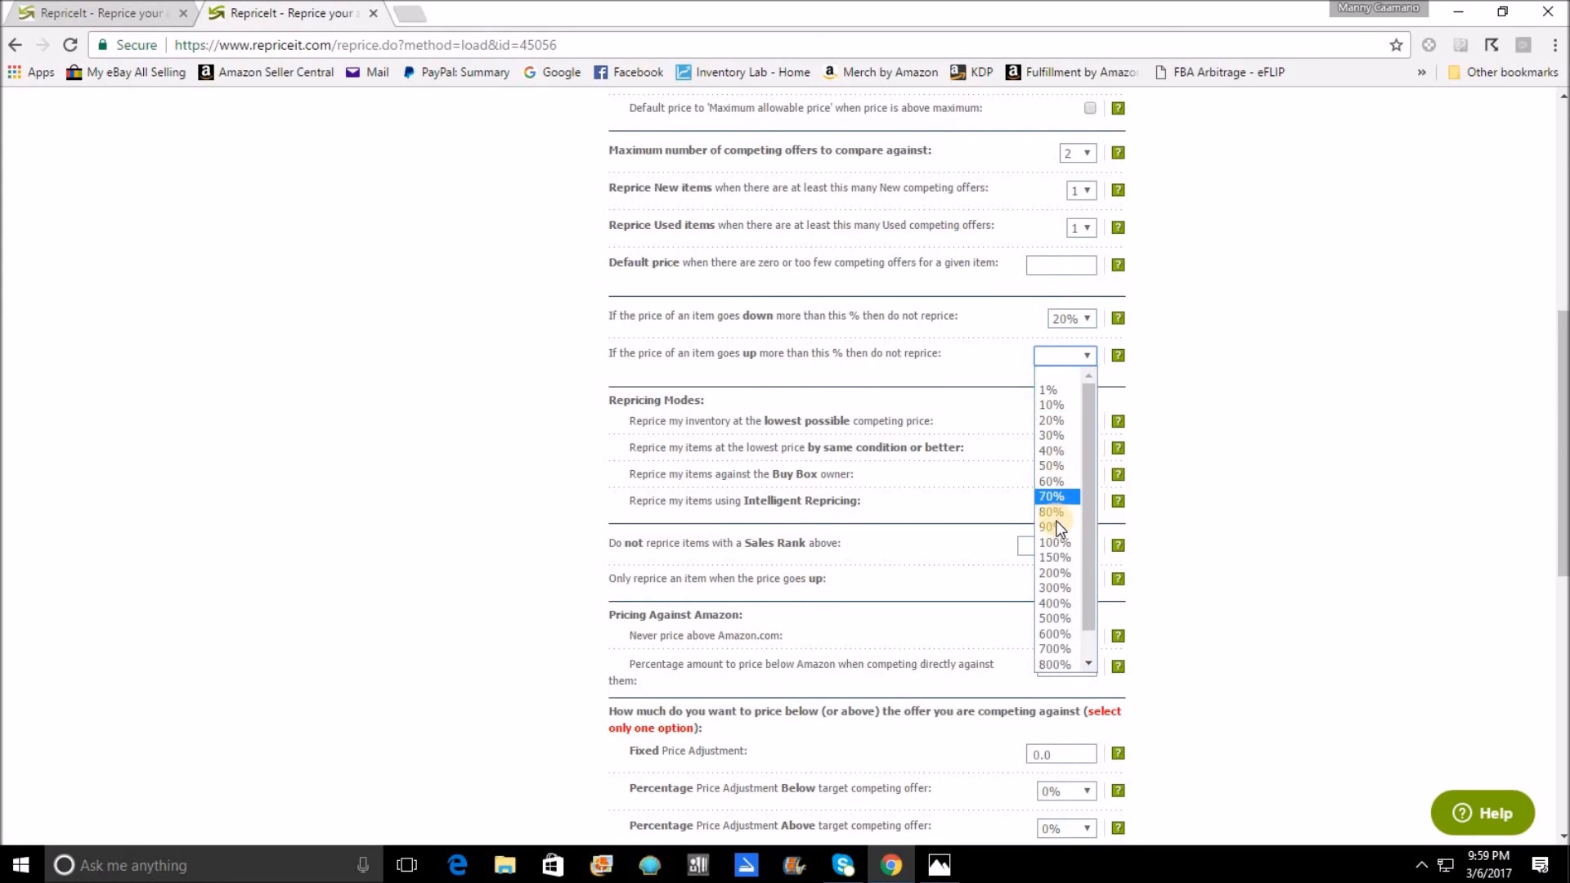
click(1050, 486)
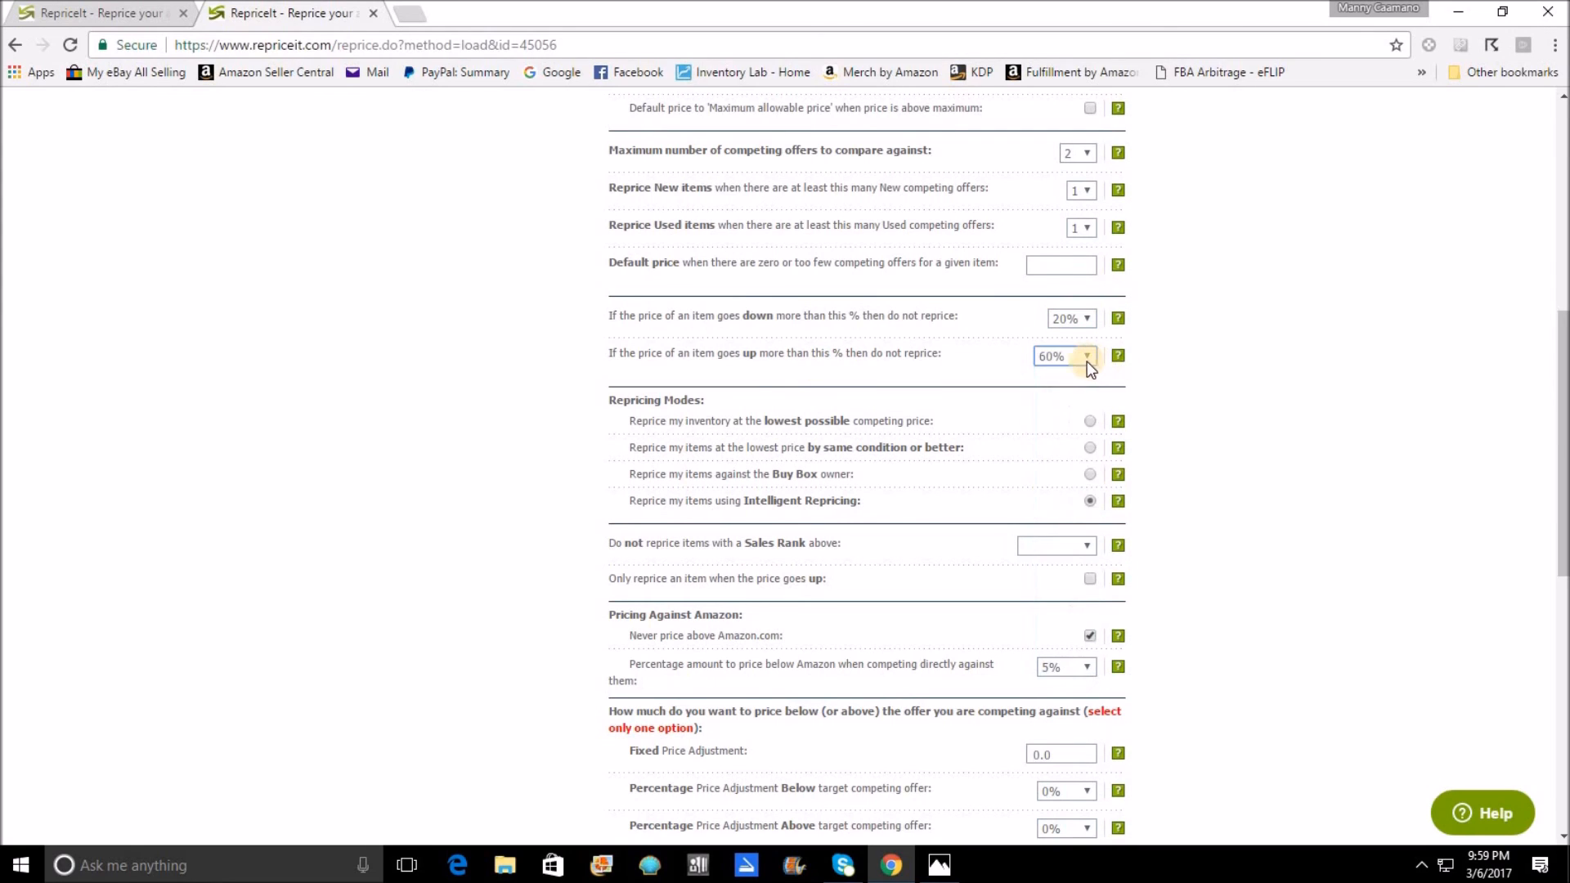
click(1084, 359)
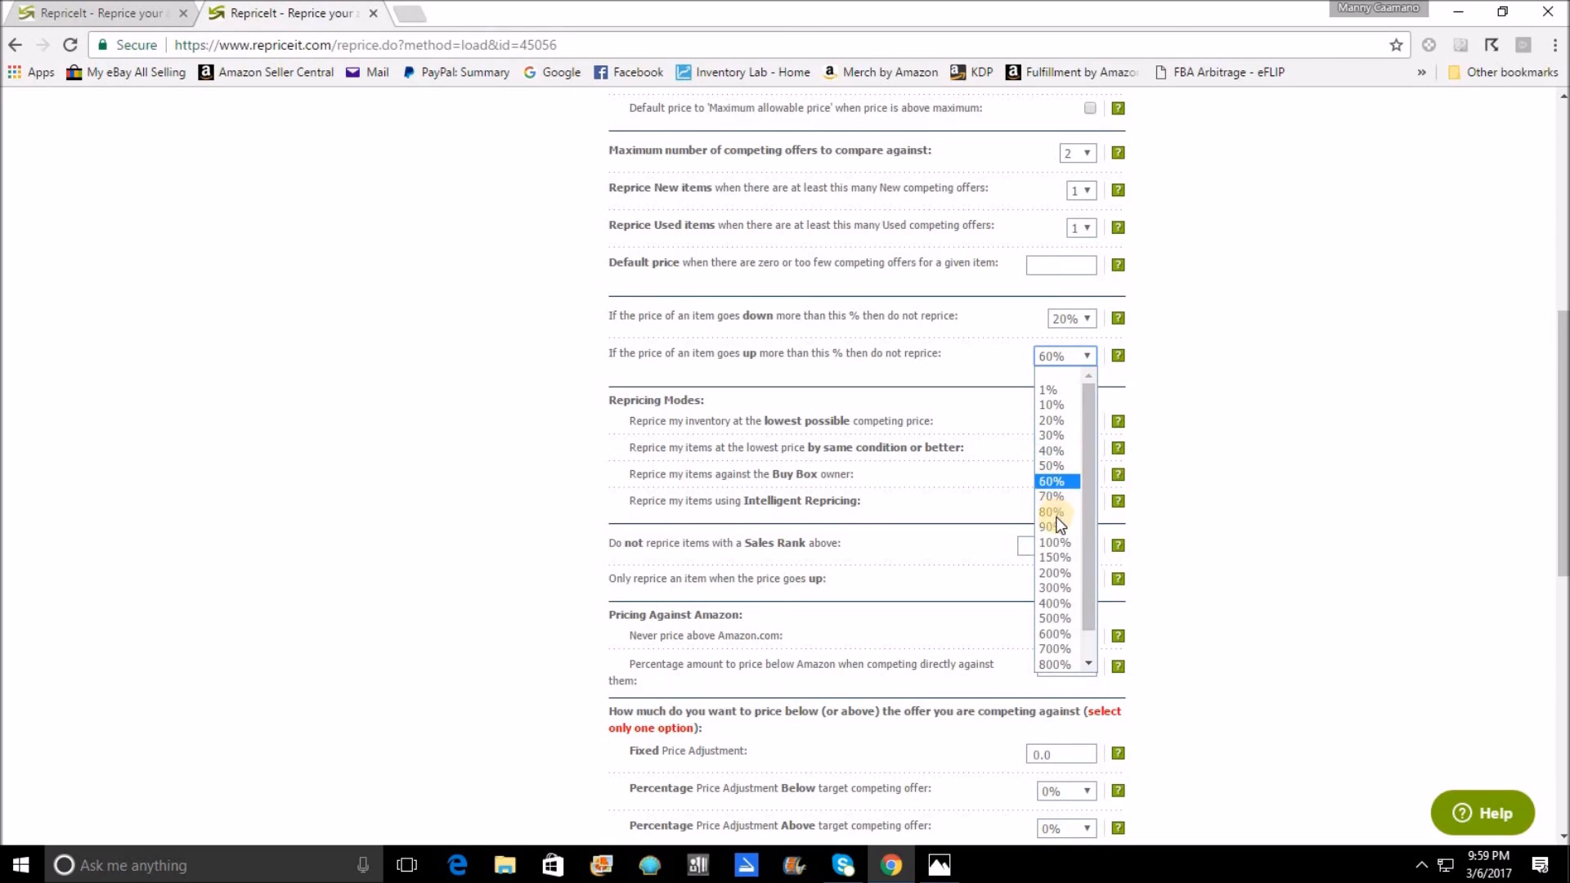
click(1048, 543)
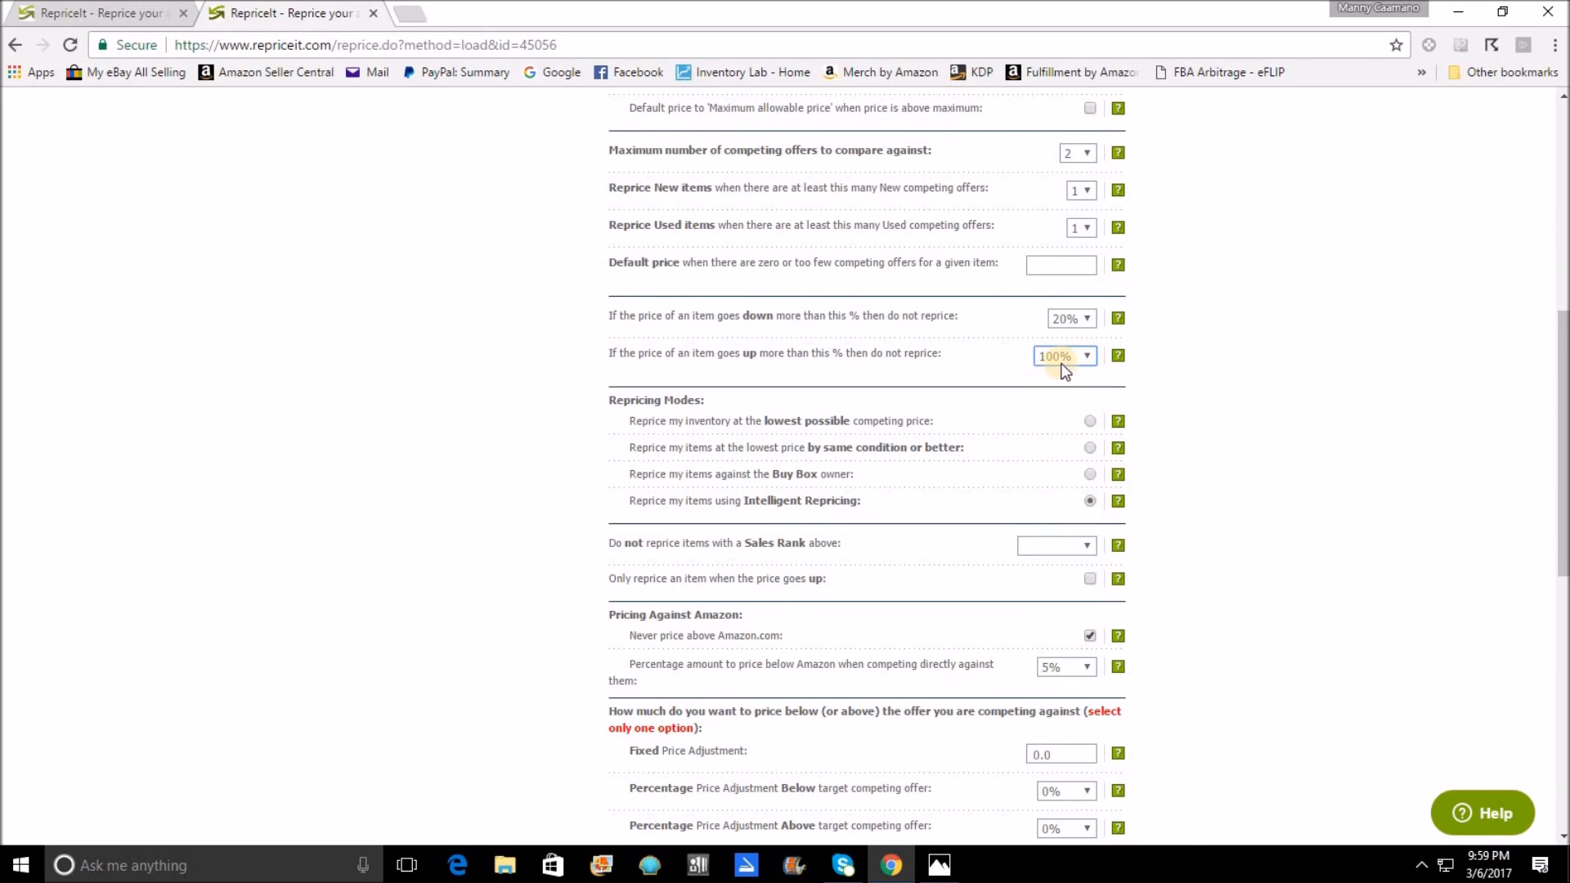
click(1088, 354)
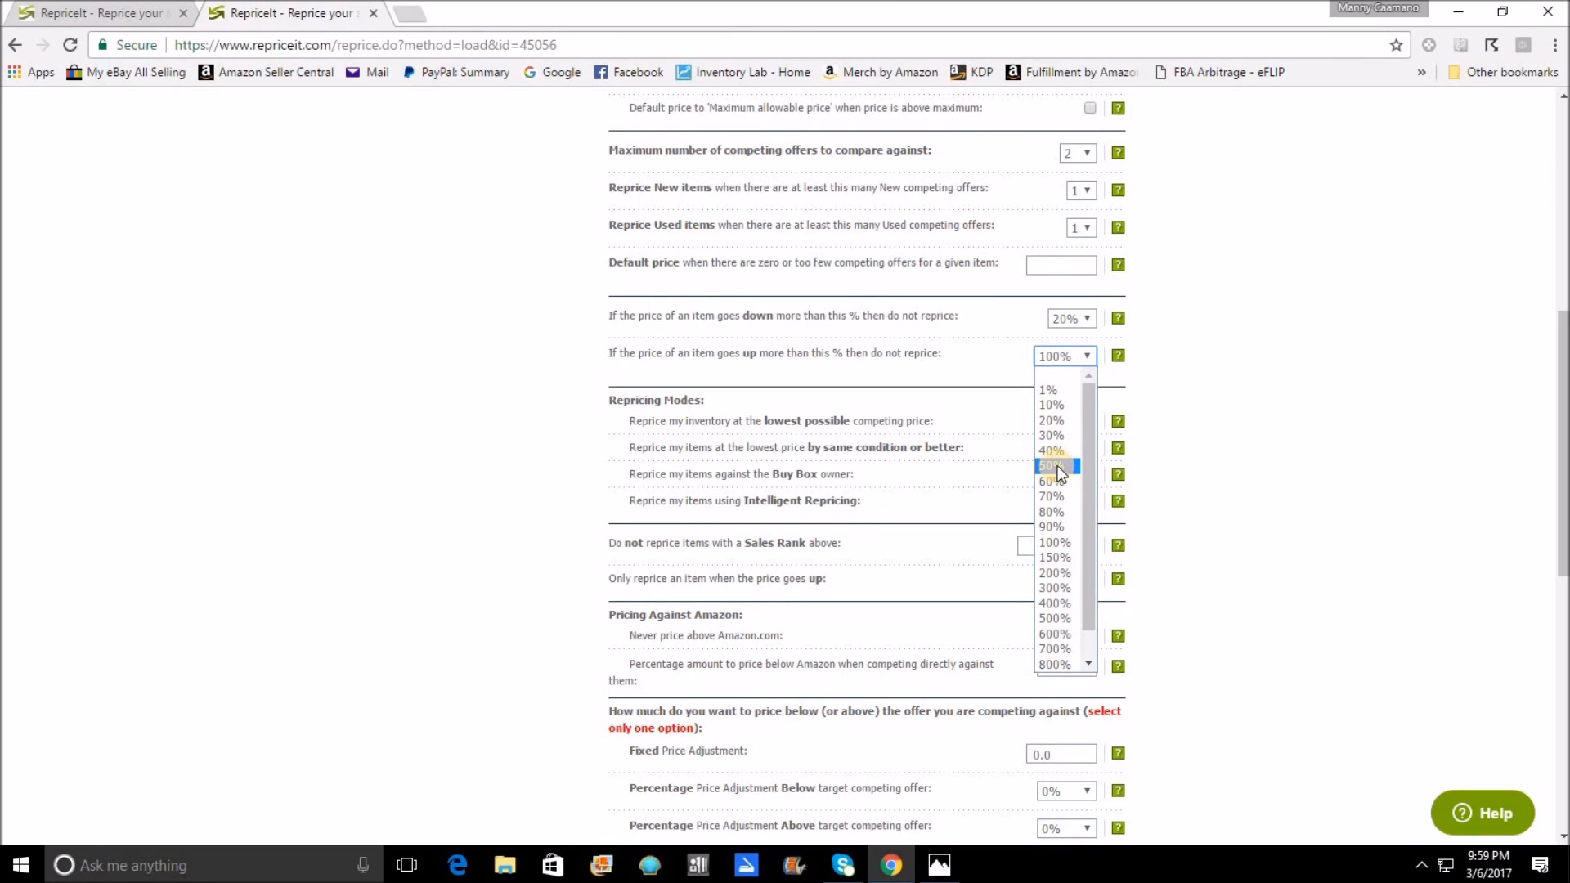
click(1058, 467)
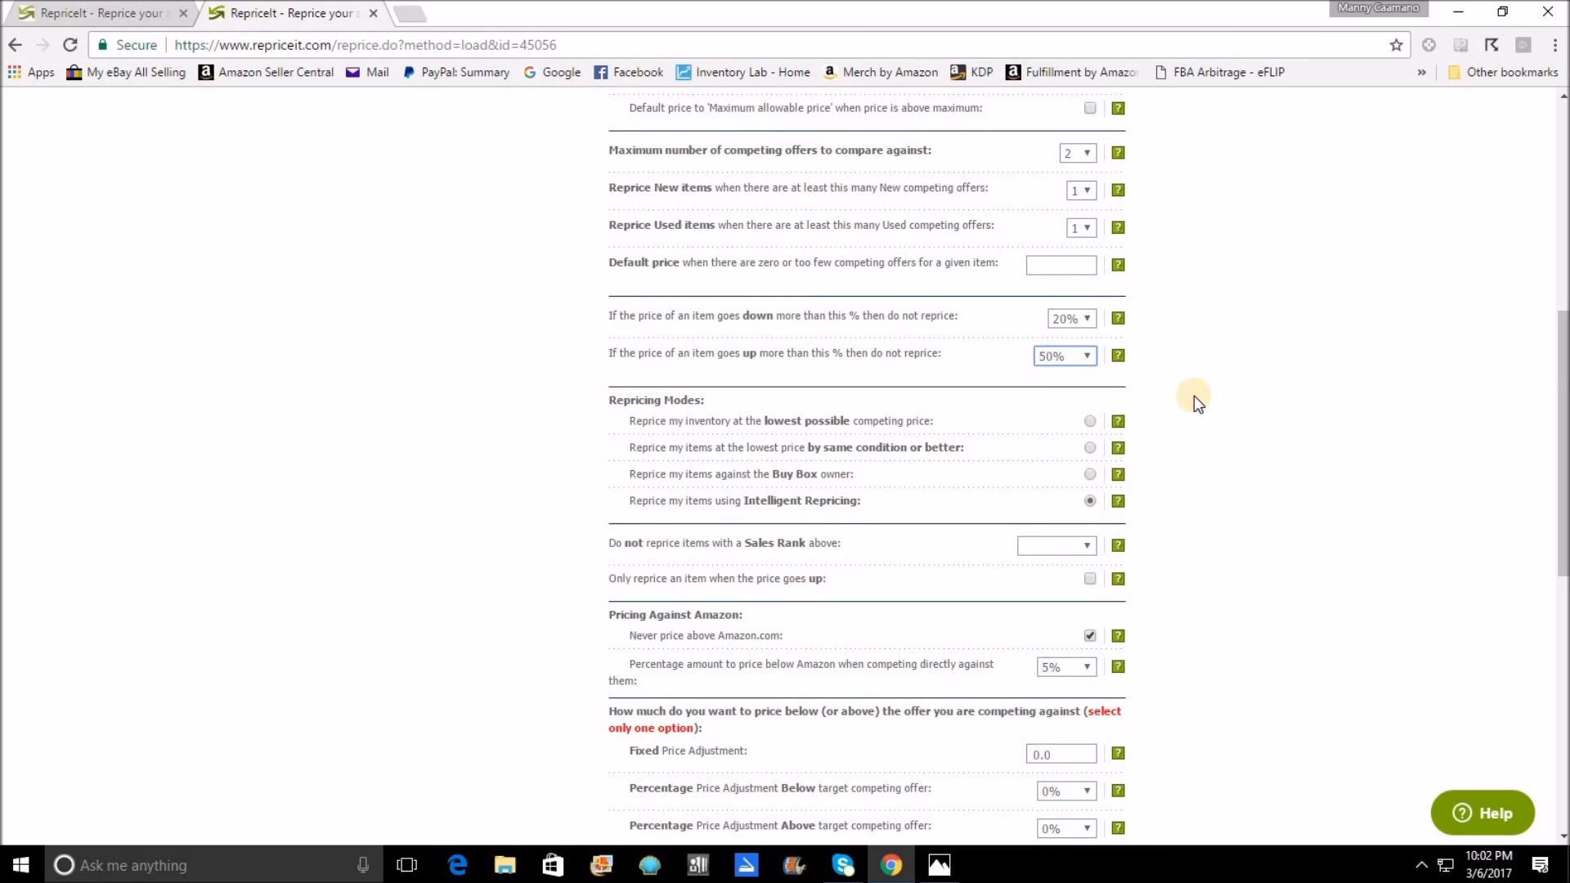
- Try the lowest possible price, same condition or better, and Buy Box owner repricing modes in turn
scroll(1194, 396, down, 2)
scroll(1194, 396, up, 1)
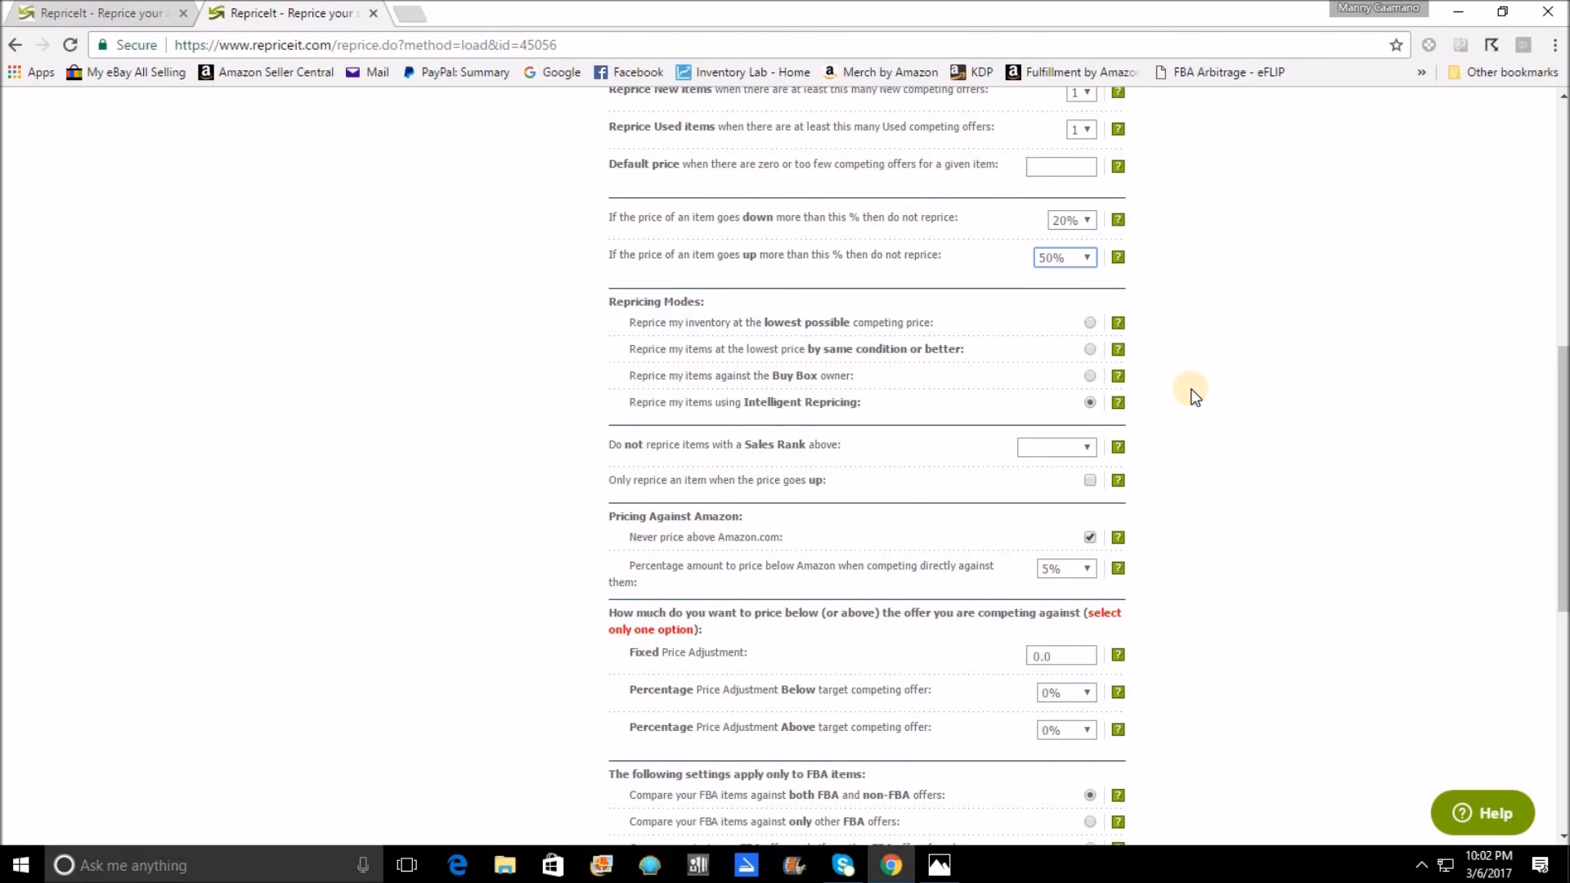
click(1090, 323)
click(1090, 350)
click(1091, 375)
scroll(1181, 446, up, 4)
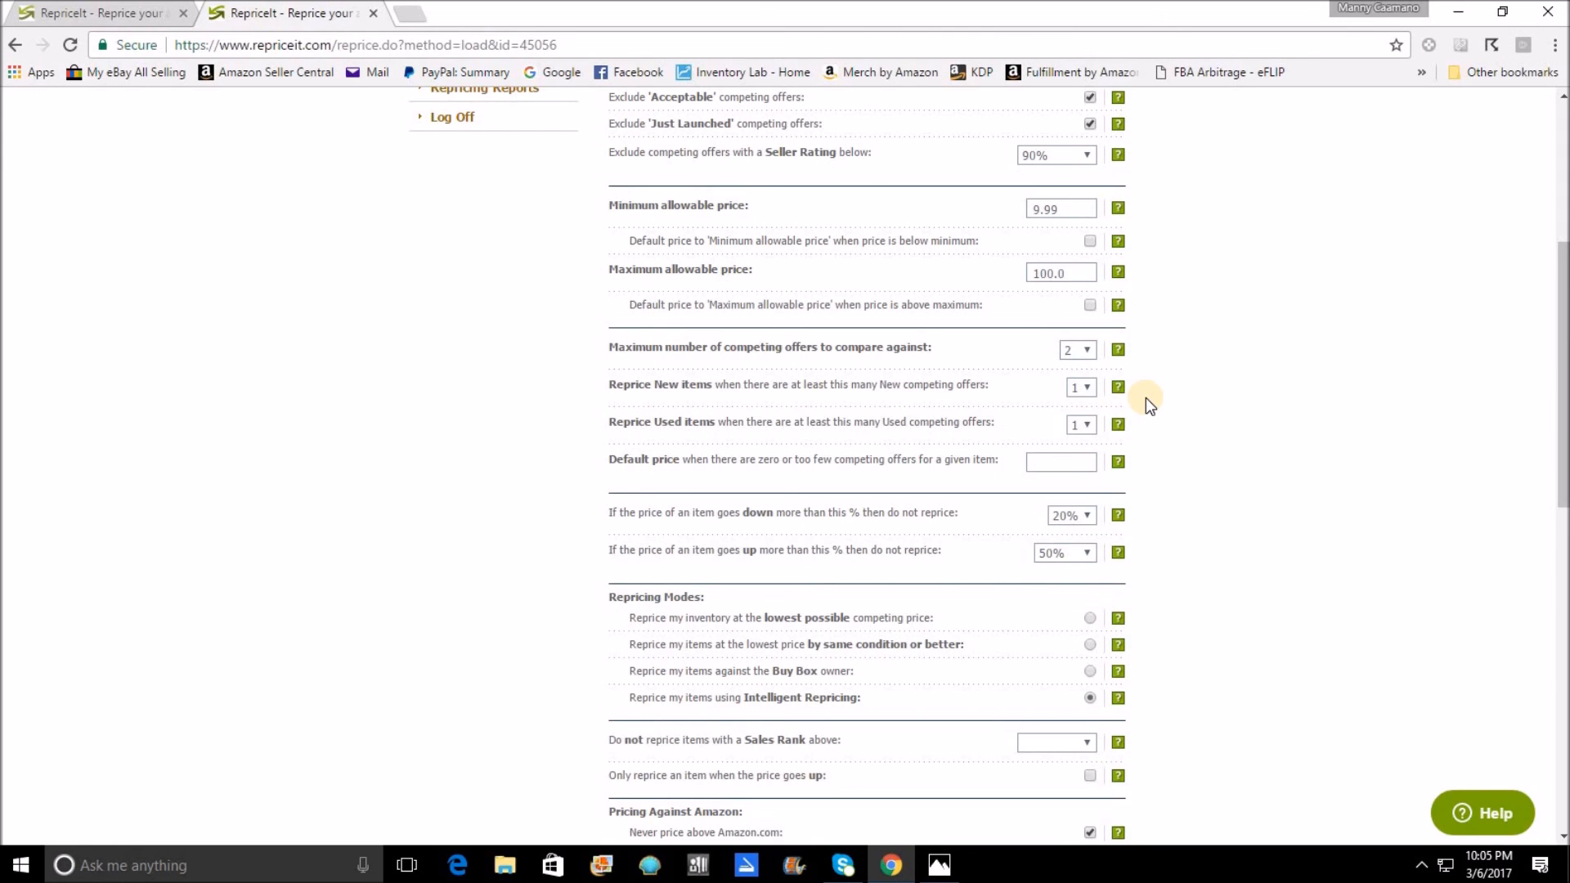
- Try a sales rank limit of 3,000,000 above which items are not repriced
scroll(1146, 398, down, 5)
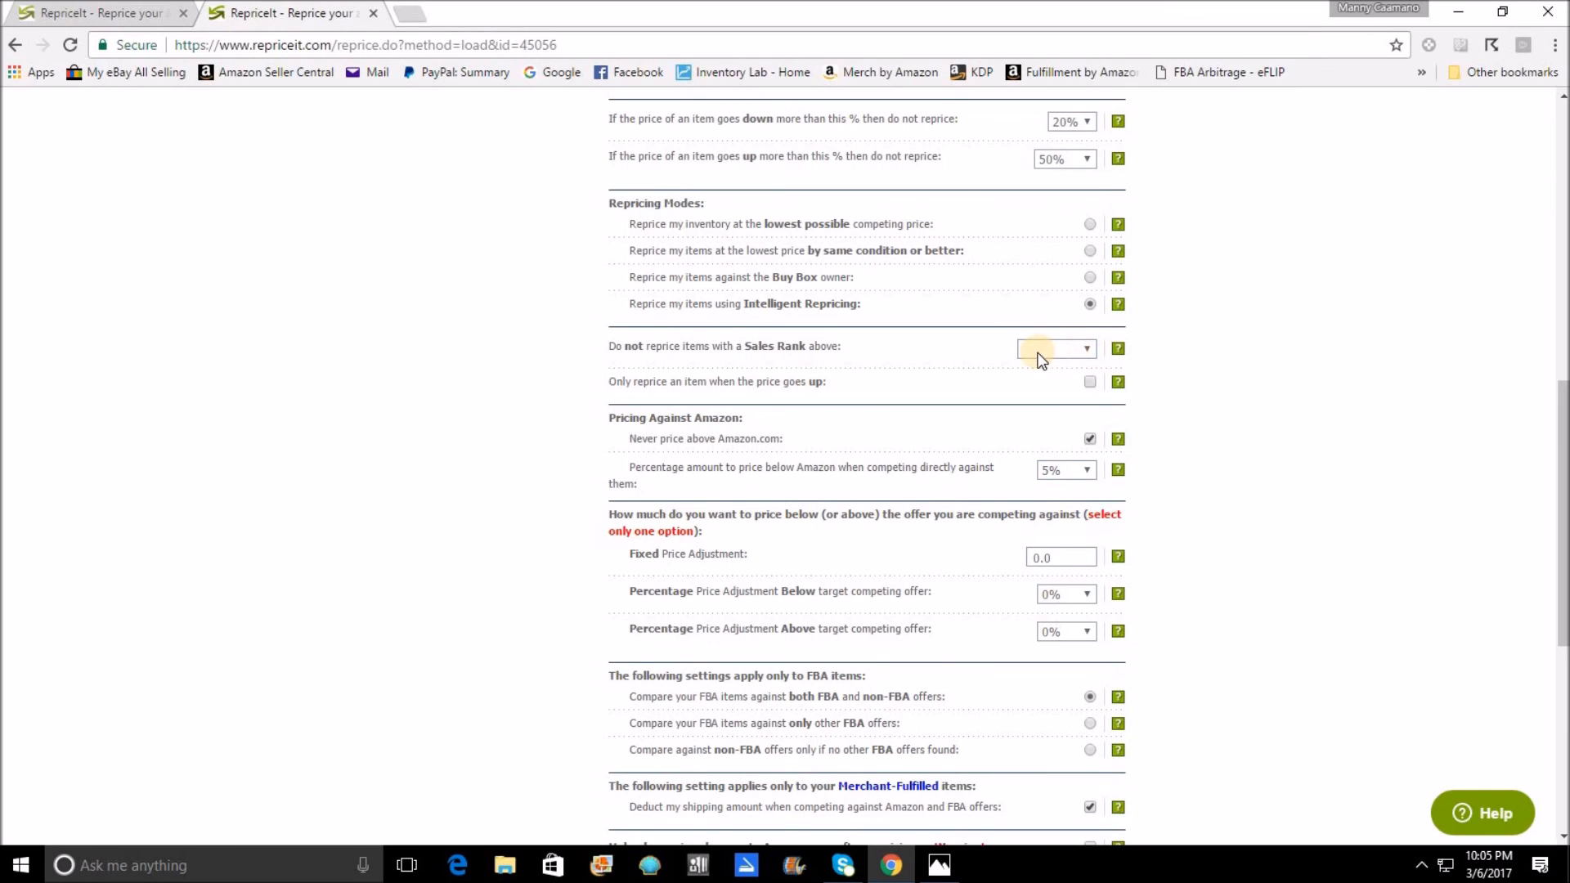
click(1087, 350)
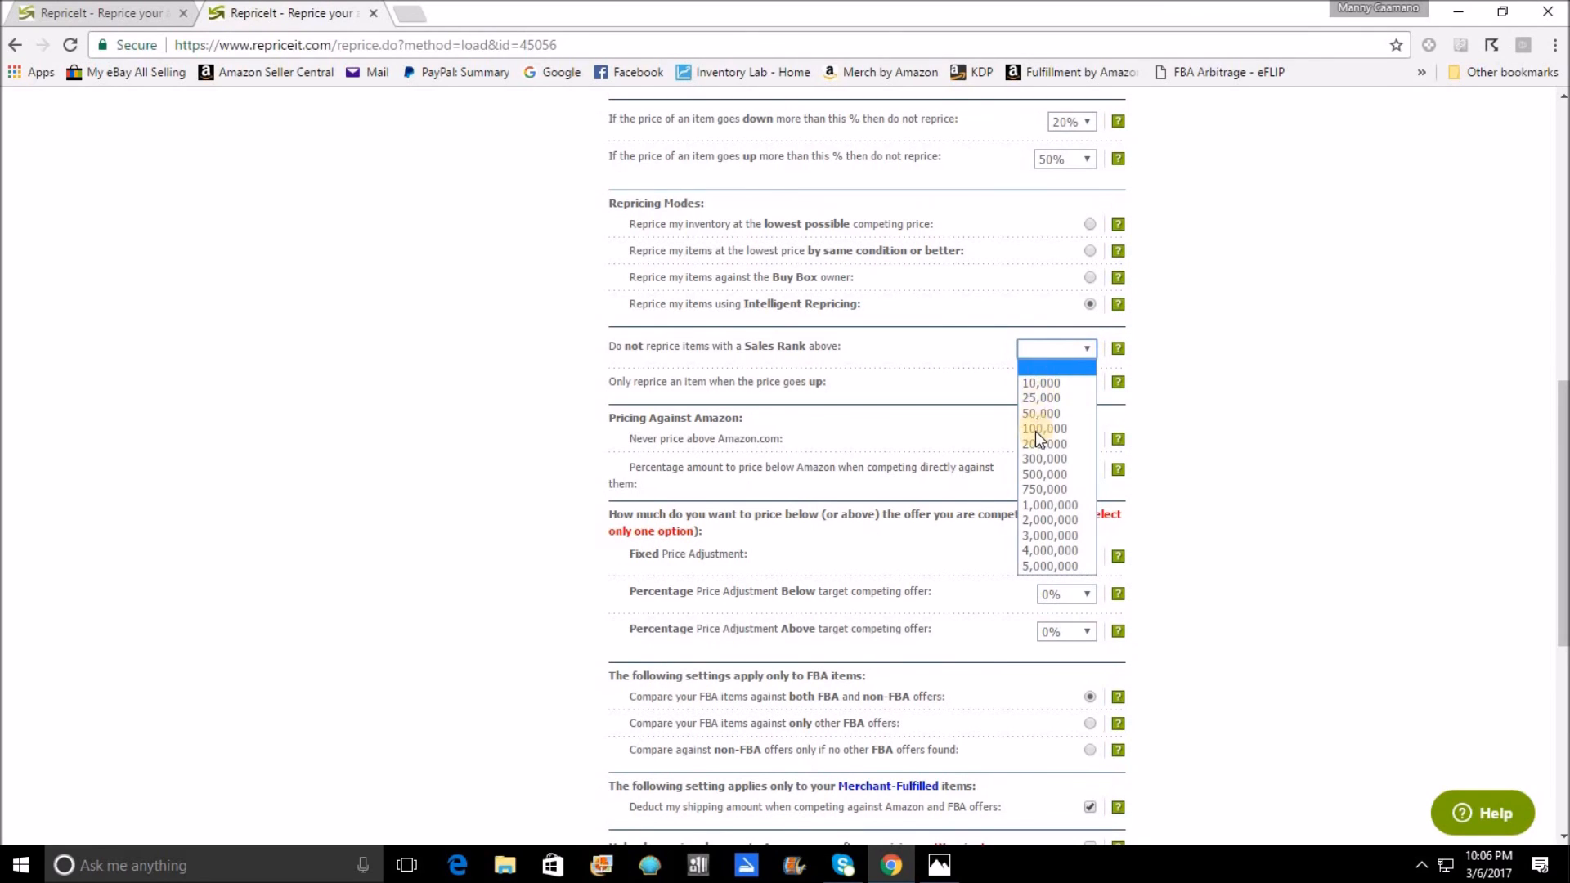
click(1031, 536)
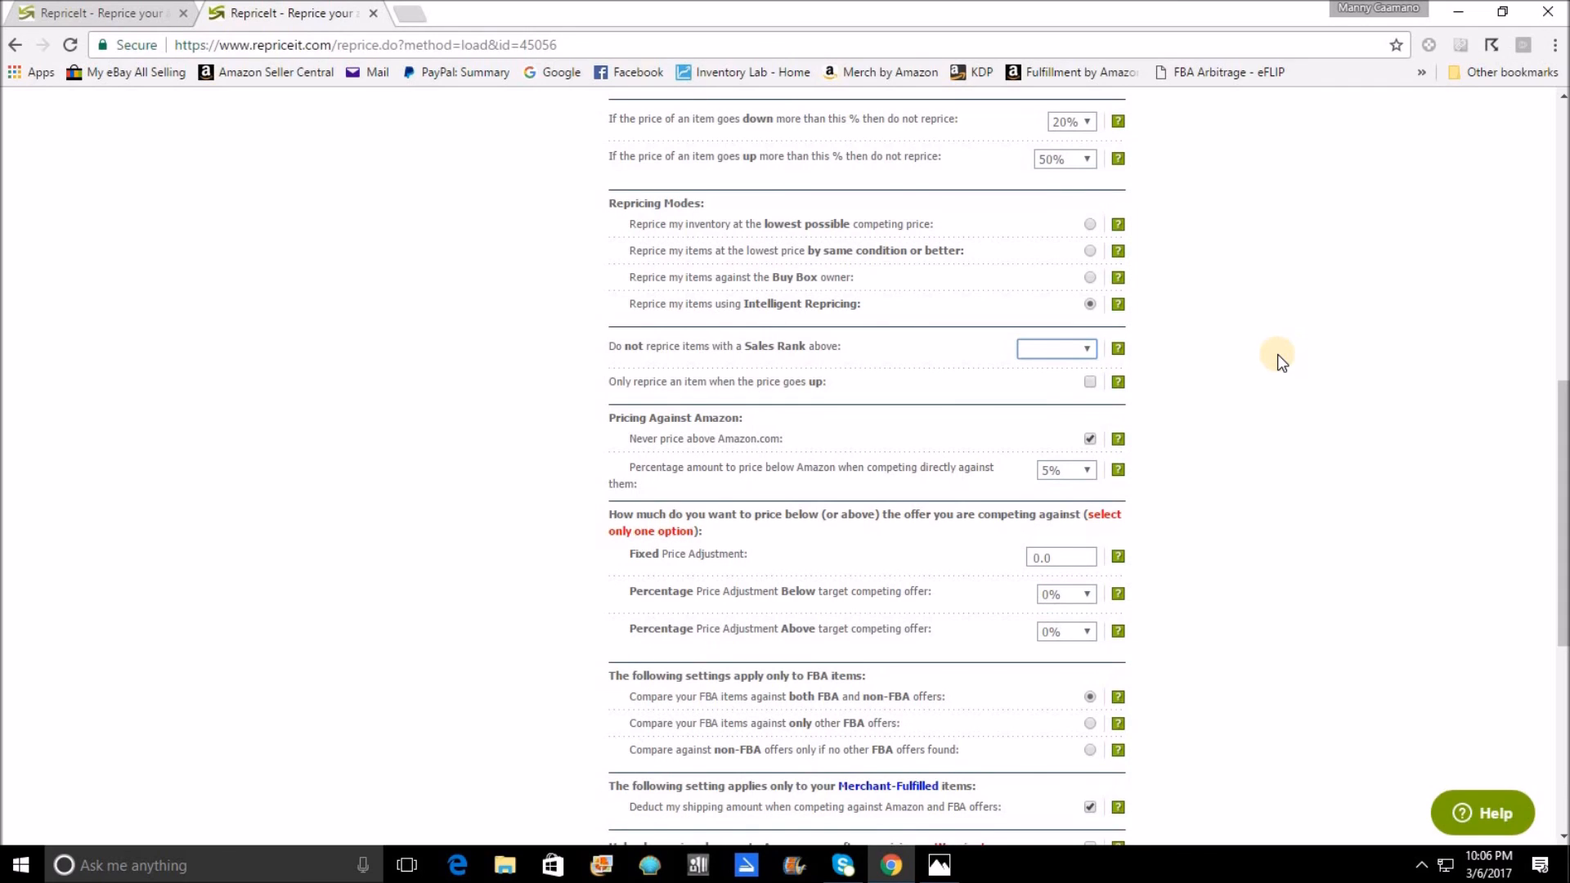
click(1090, 382)
scroll(1268, 389, down, 3)
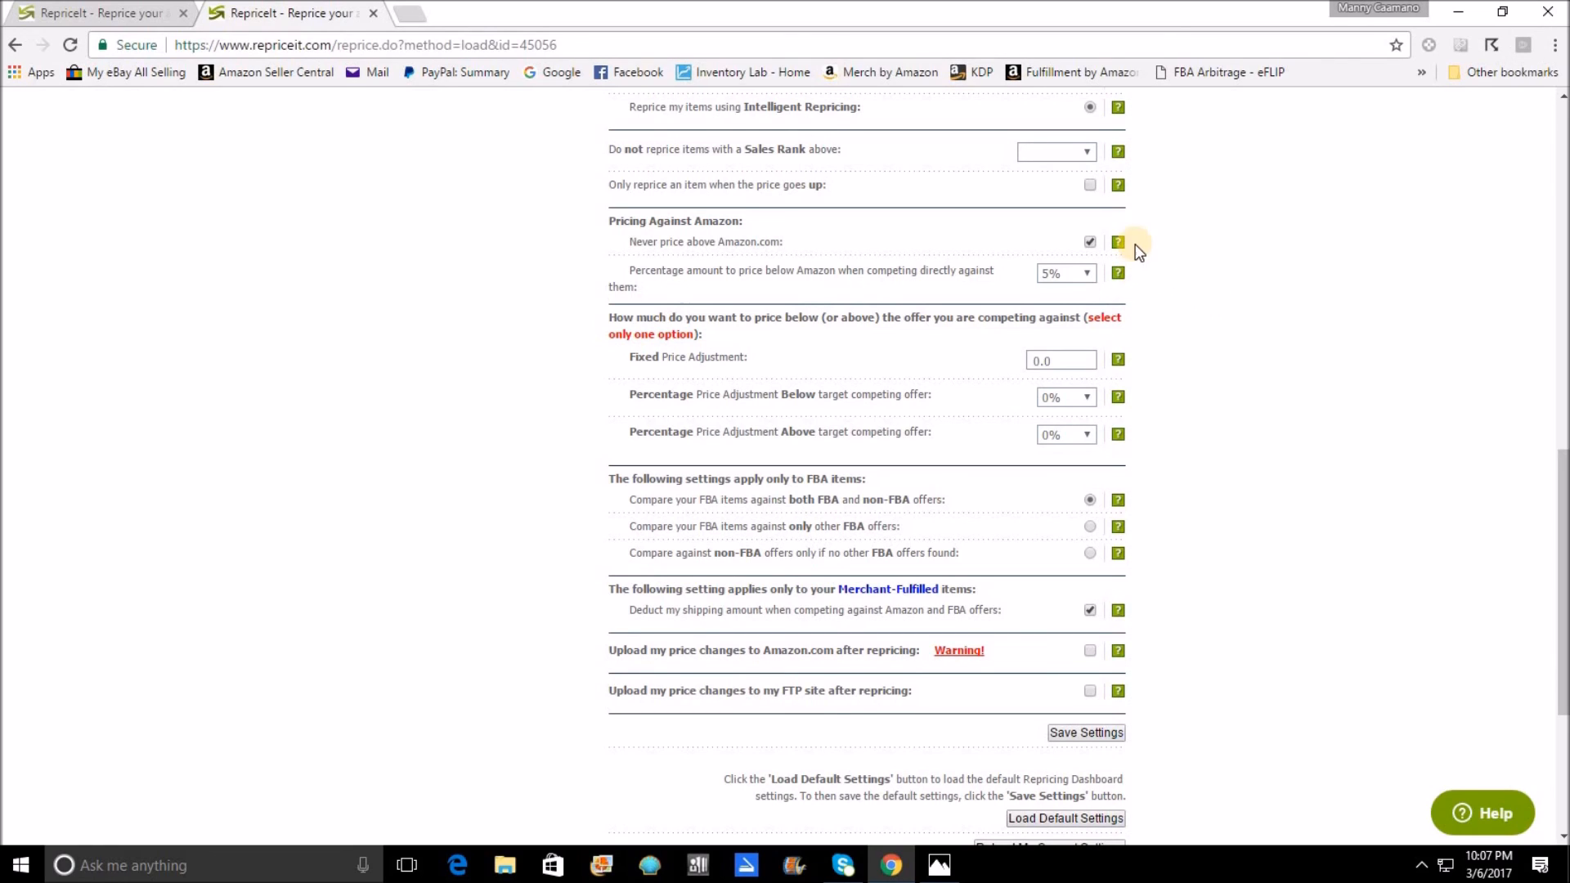
scroll(1175, 274, up, 6)
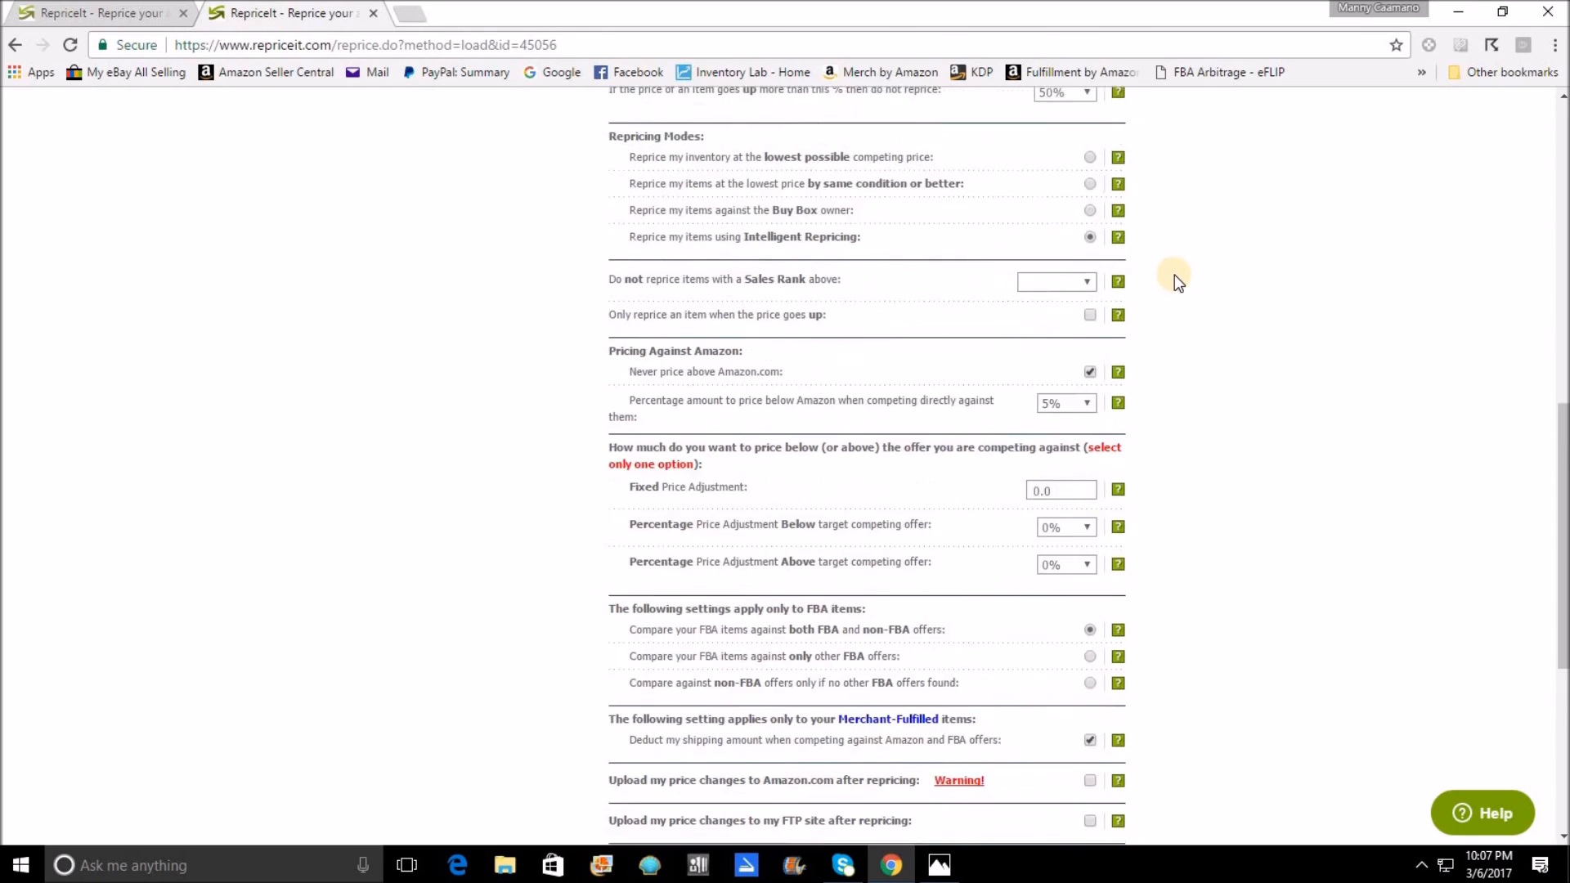
scroll(1181, 286, up, 4)
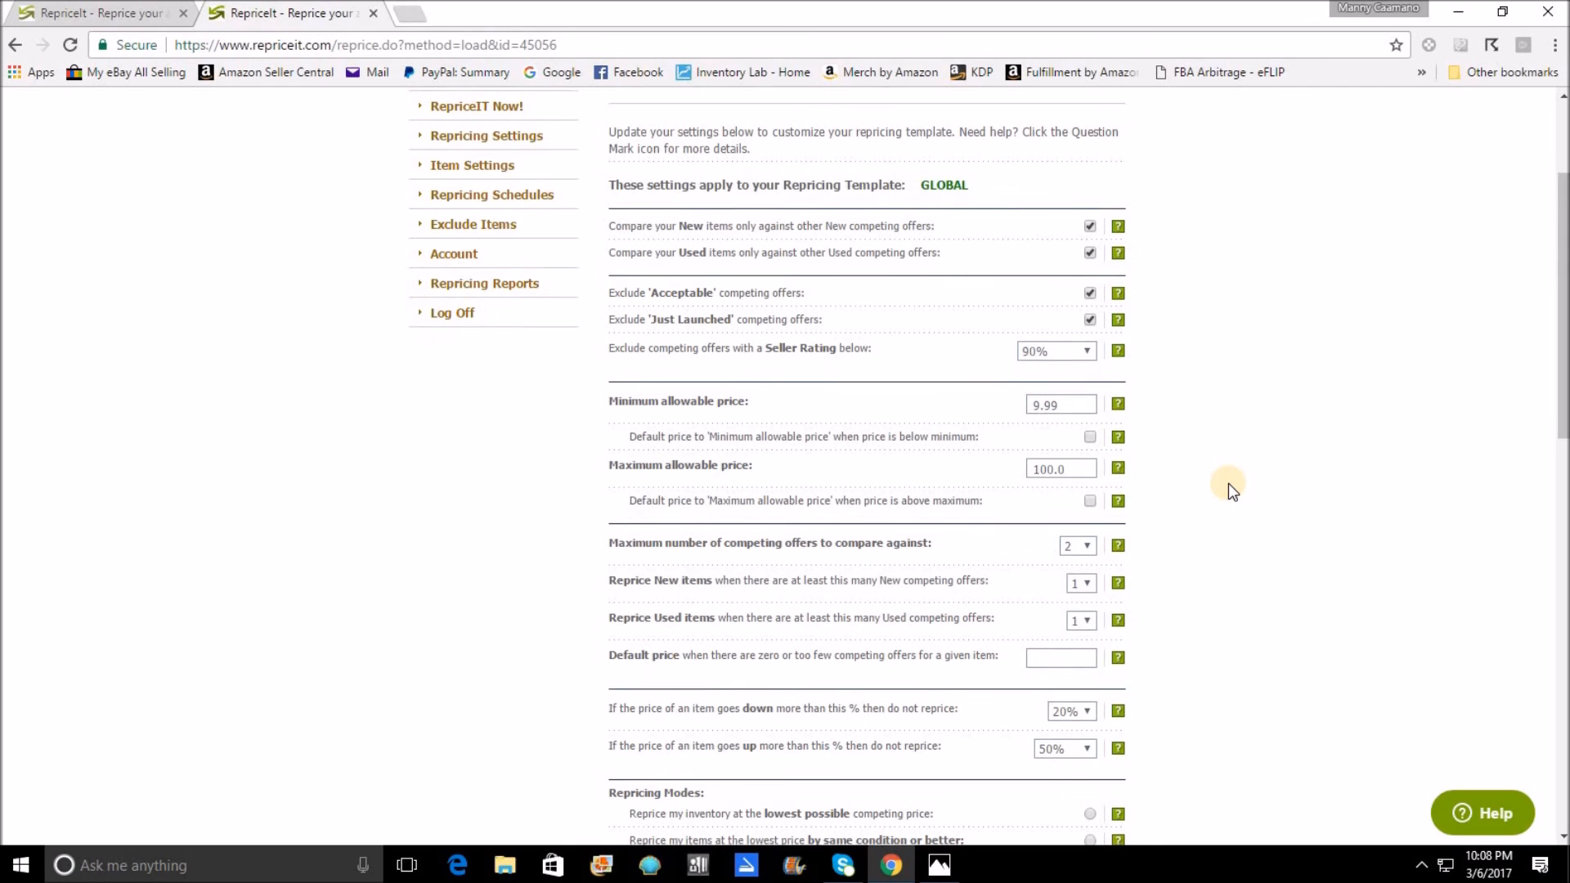
scroll(1229, 484, down, 7)
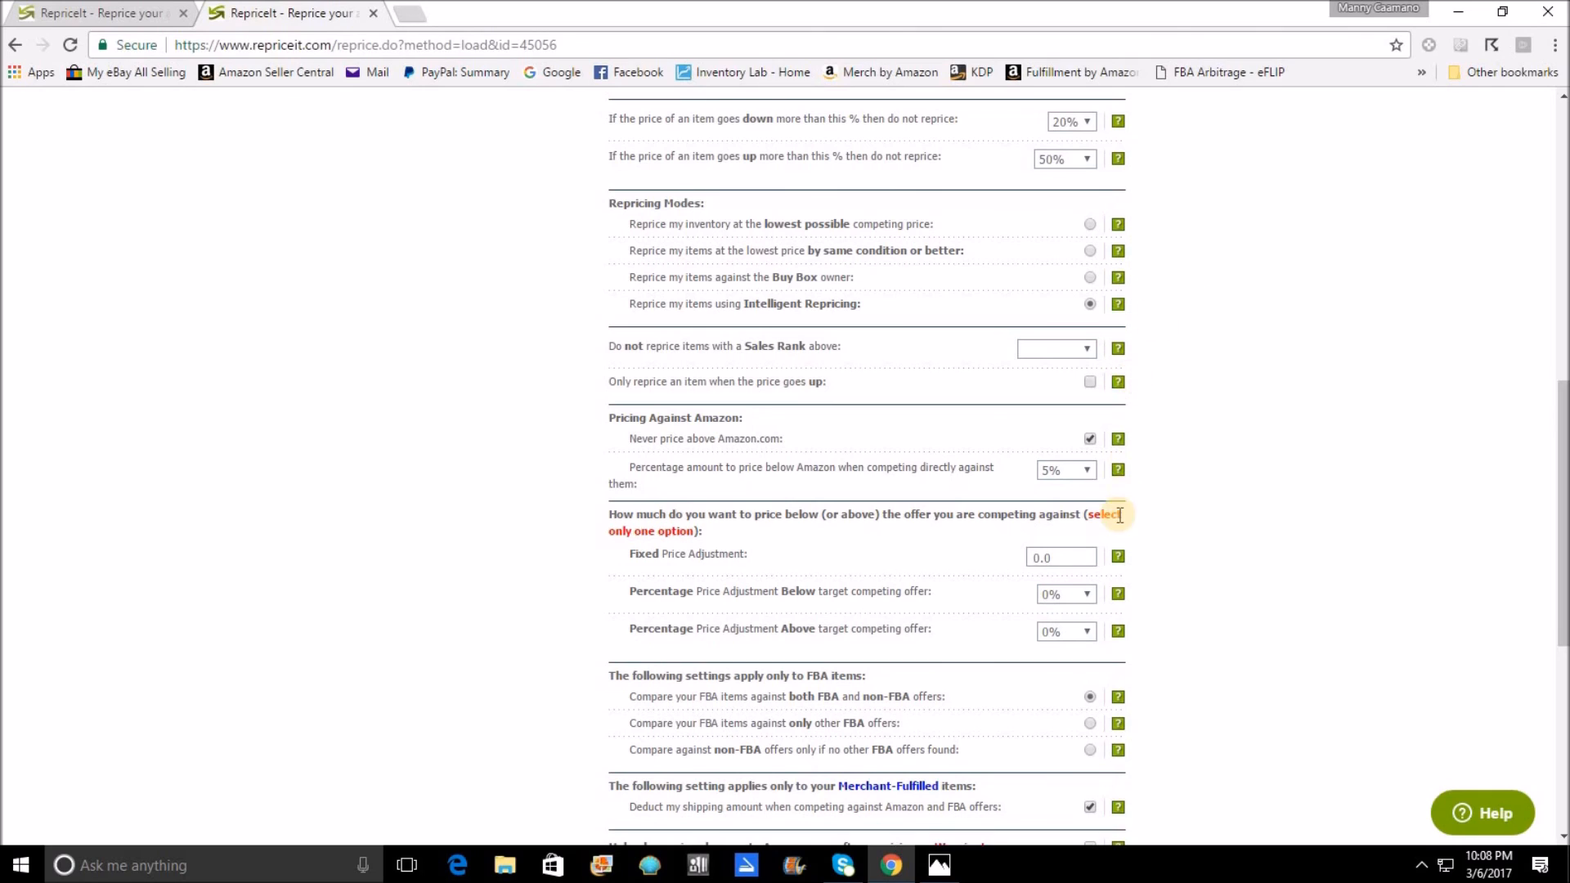
- Try fixed price adjustments of -0.01 and 0.01, and look through the percentage options for pricing below the target competing offer
scroll(1185, 493, down, 3)
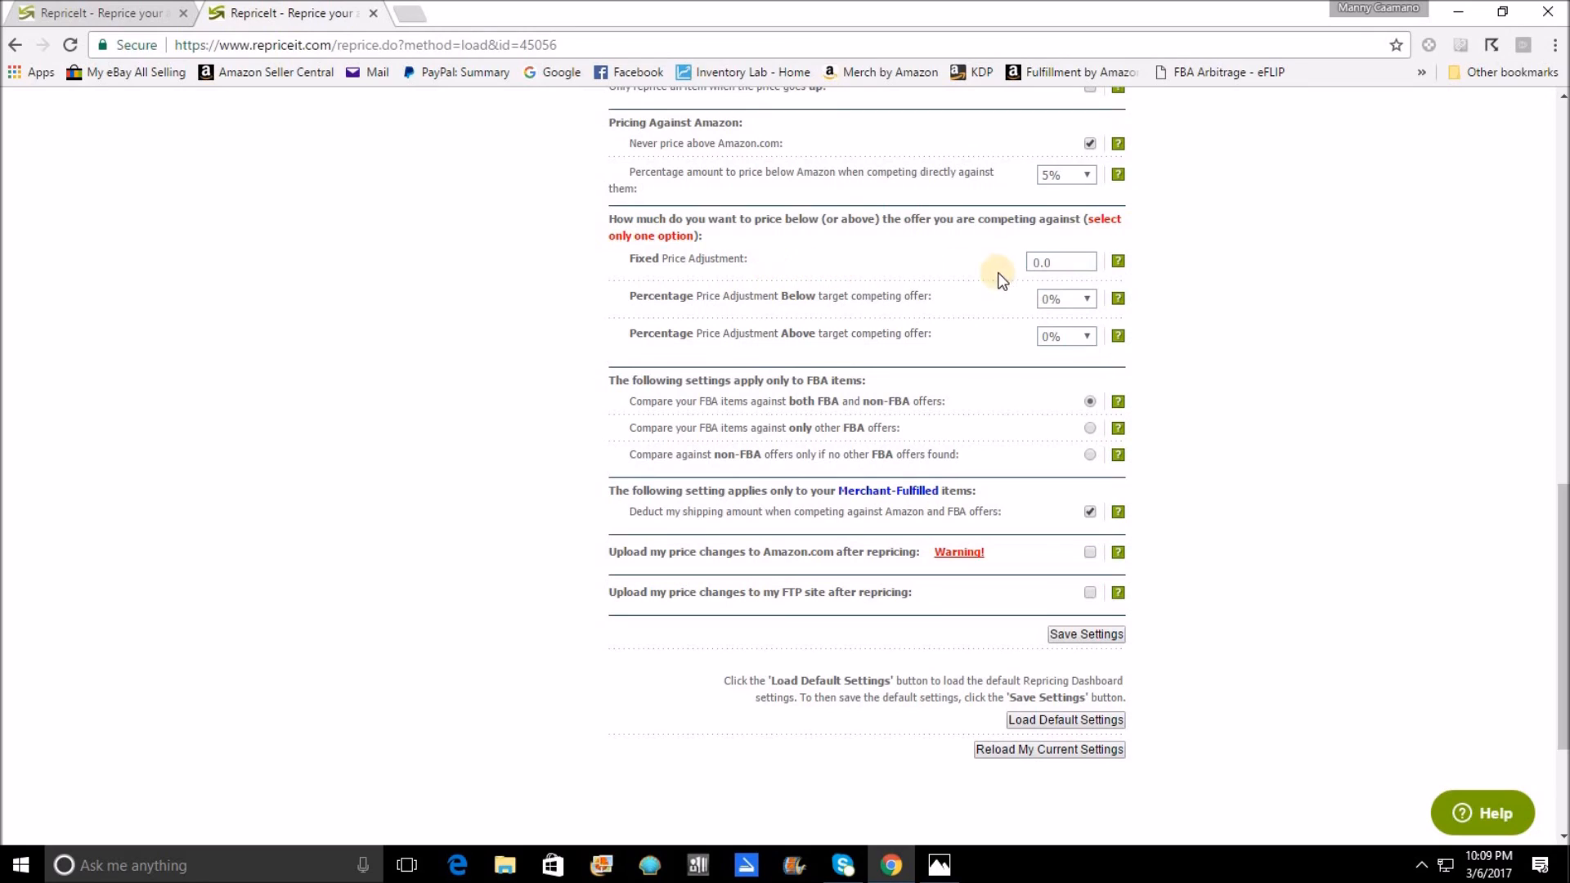
key(Tab)
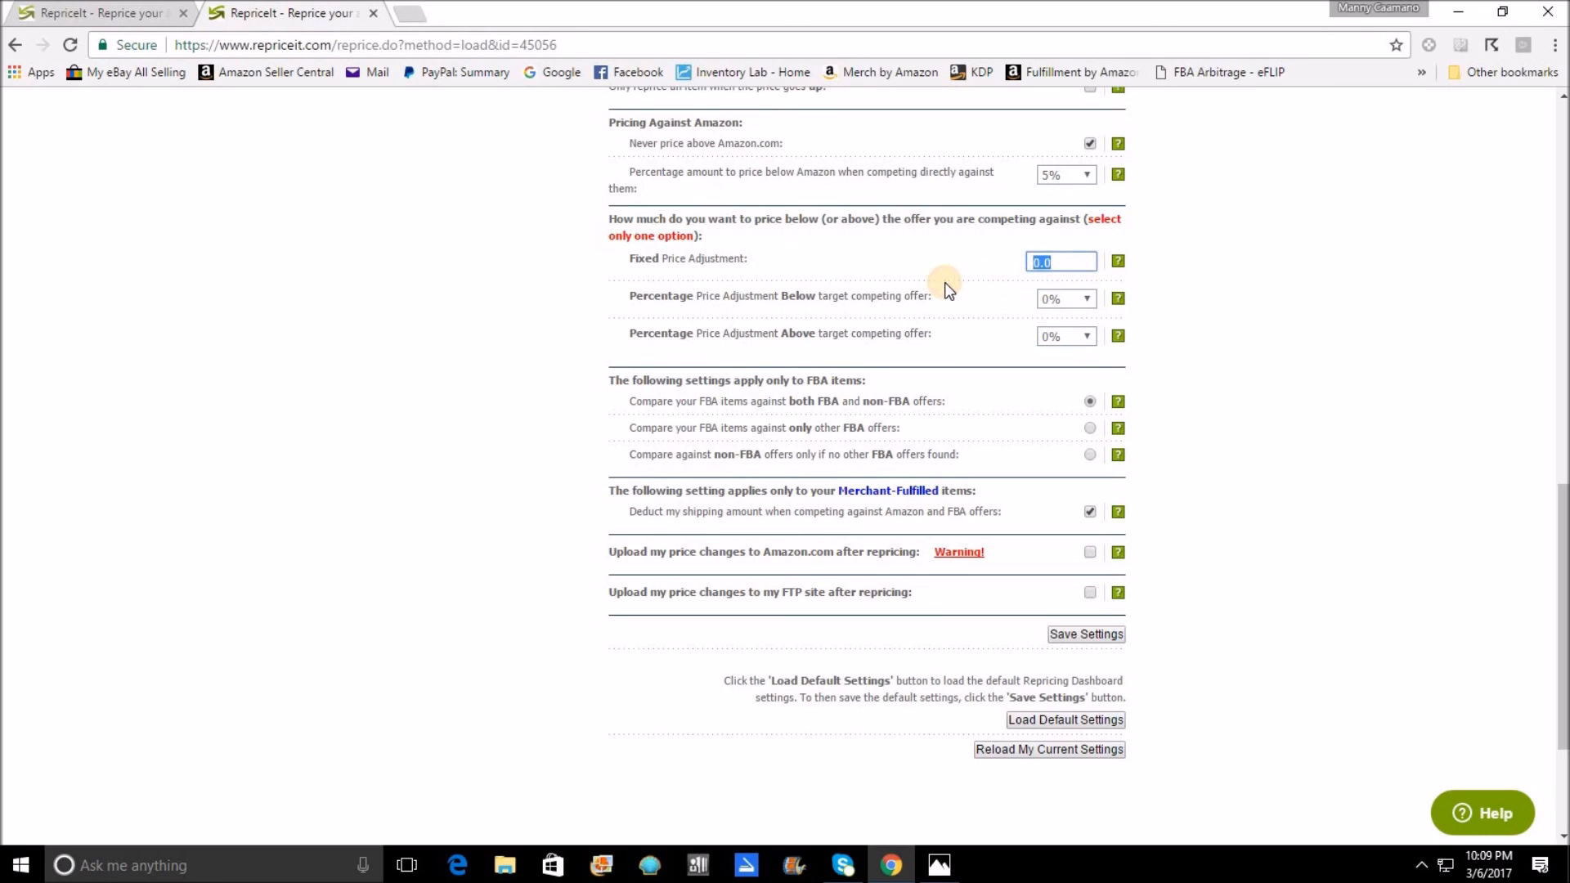
text(-0.01)
key(ctrl+a)
text(0.01)
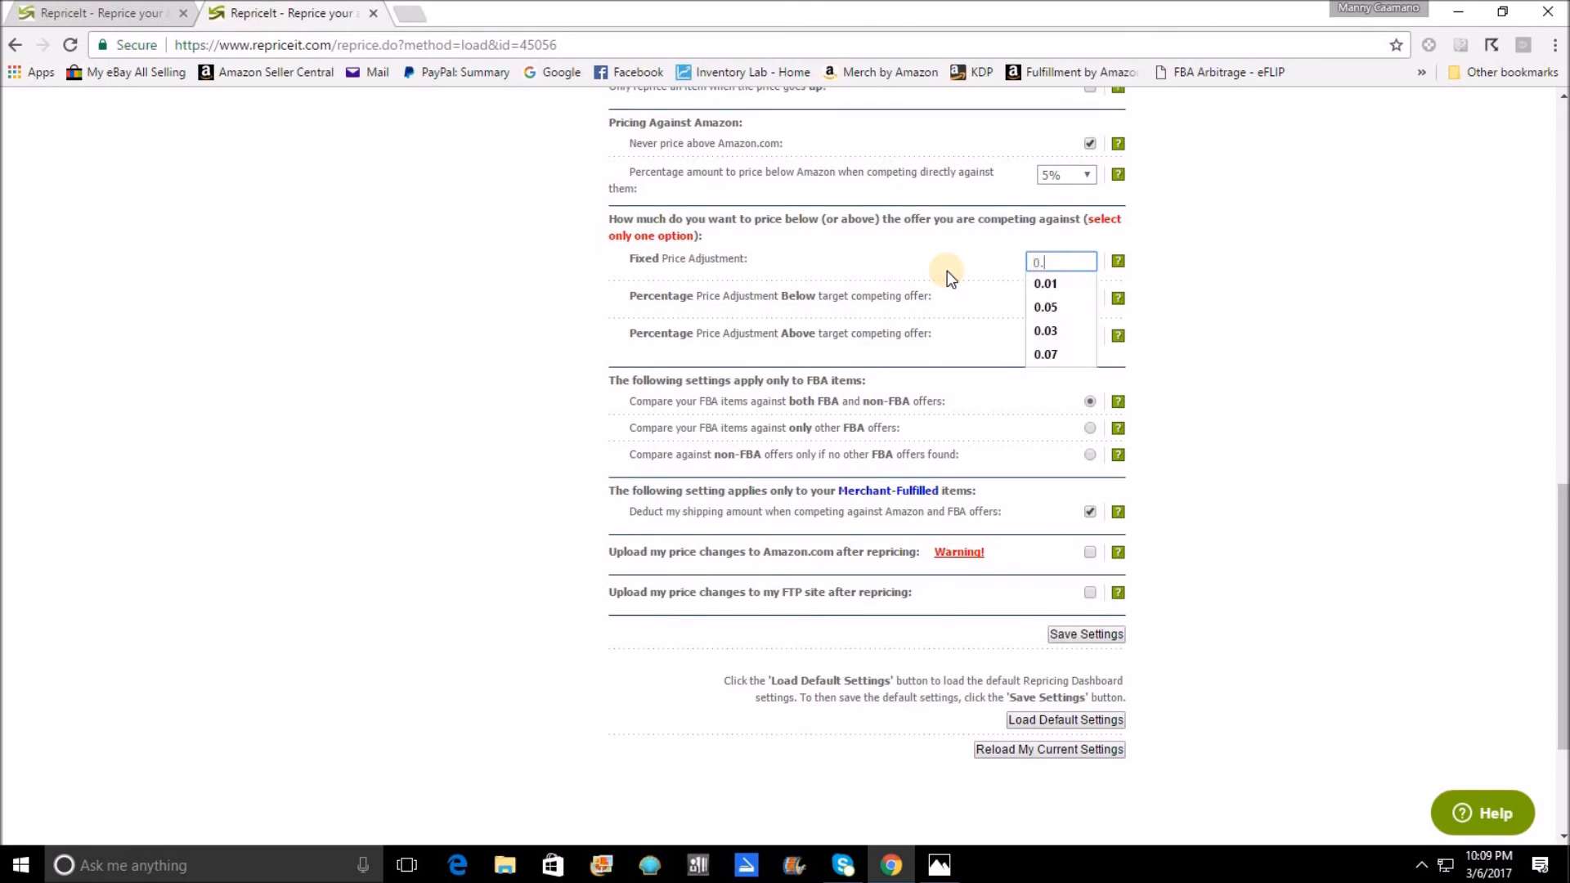
click(1116, 286)
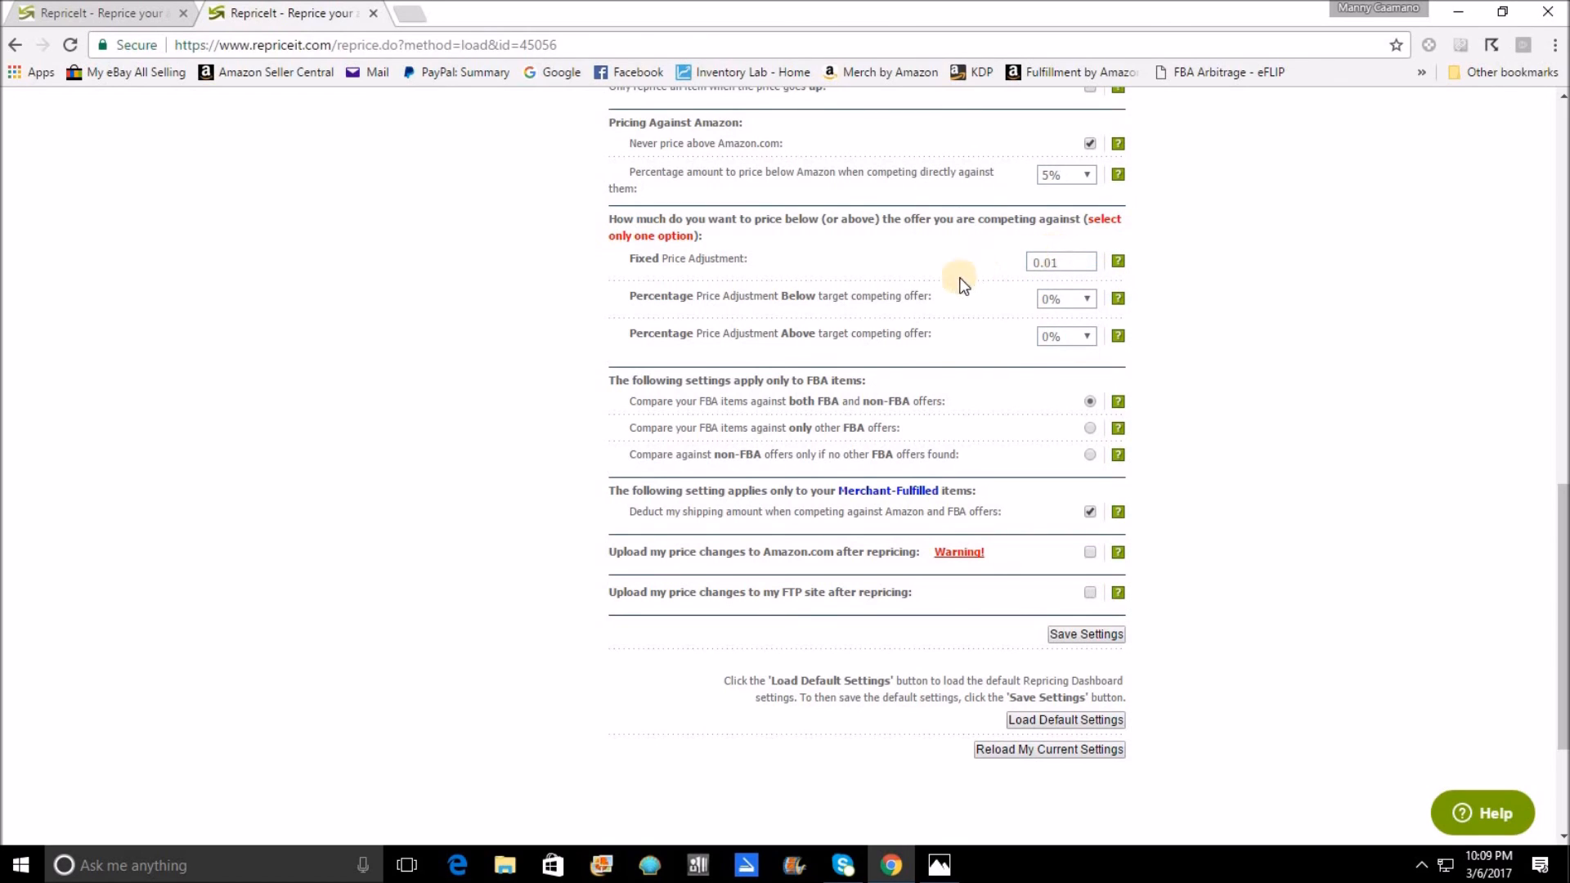
click(1087, 296)
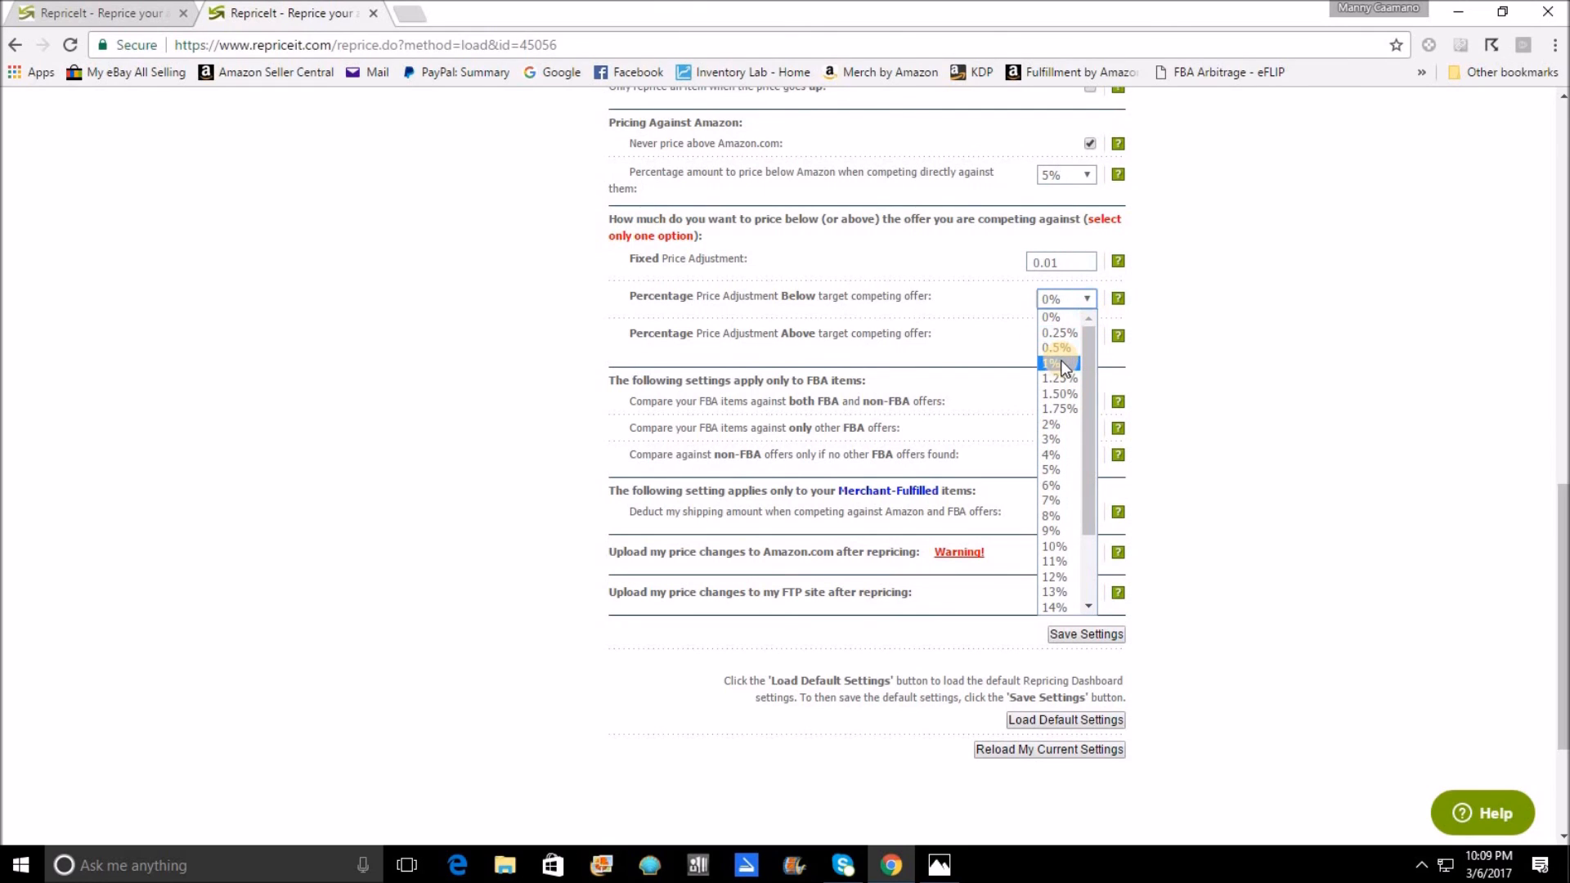
click(1226, 279)
- Set the fixed price adjustment against the competing offer to 0.00
click(892, 277)
key(Tab)
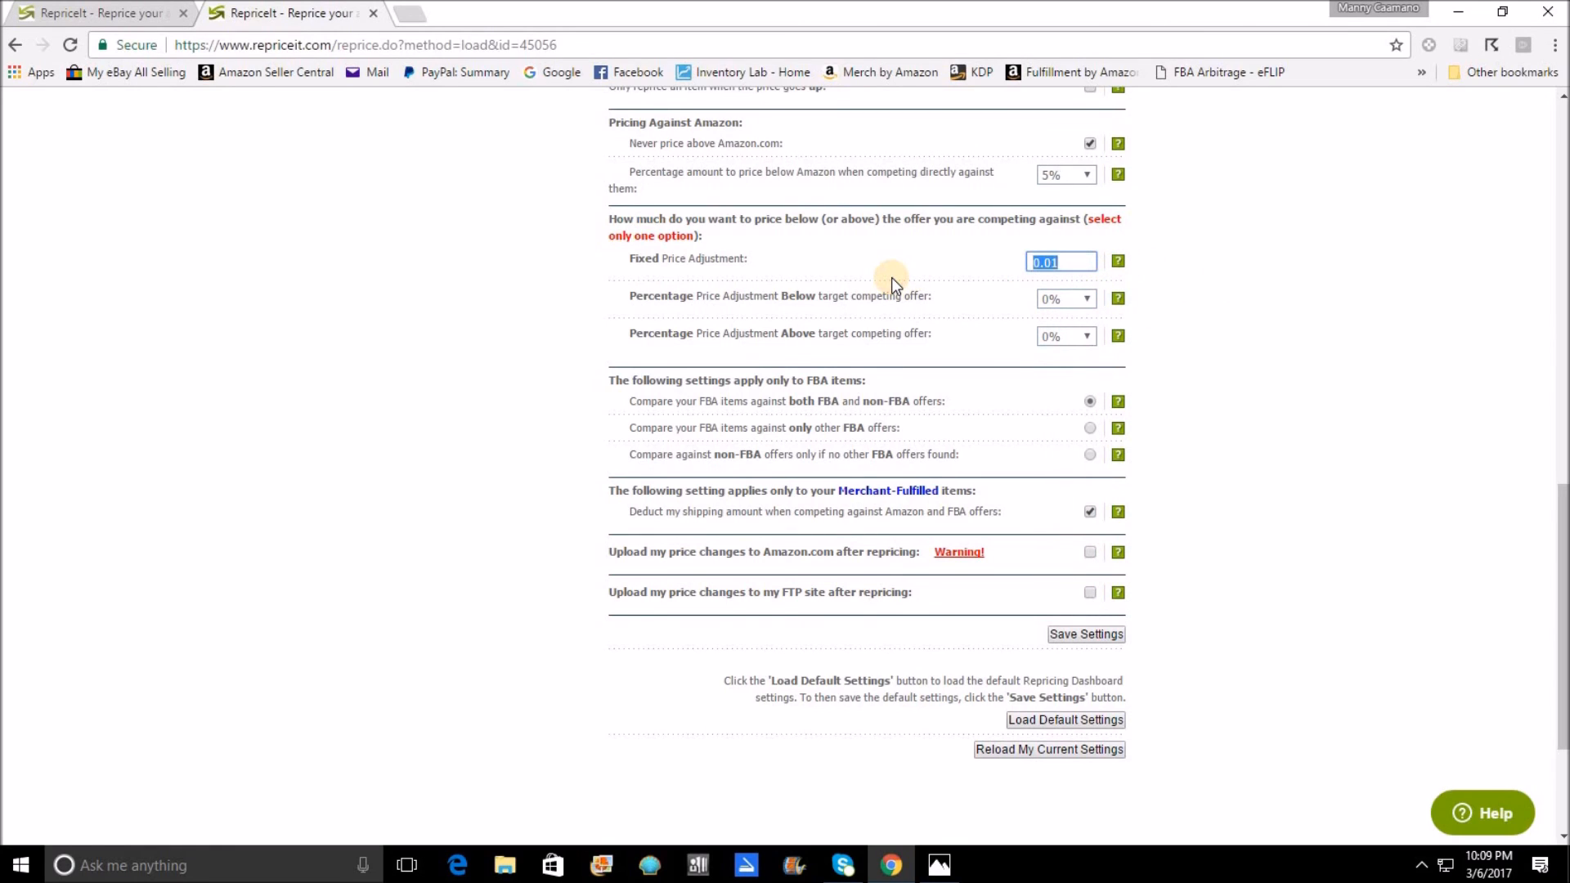
text(0.00)
- Compare FBA items against non-FBA offers only if no other FBA offers are found, and disable the shipping deduction for merchant-fulfilled items
click(1088, 430)
click(1090, 456)
click(1086, 512)
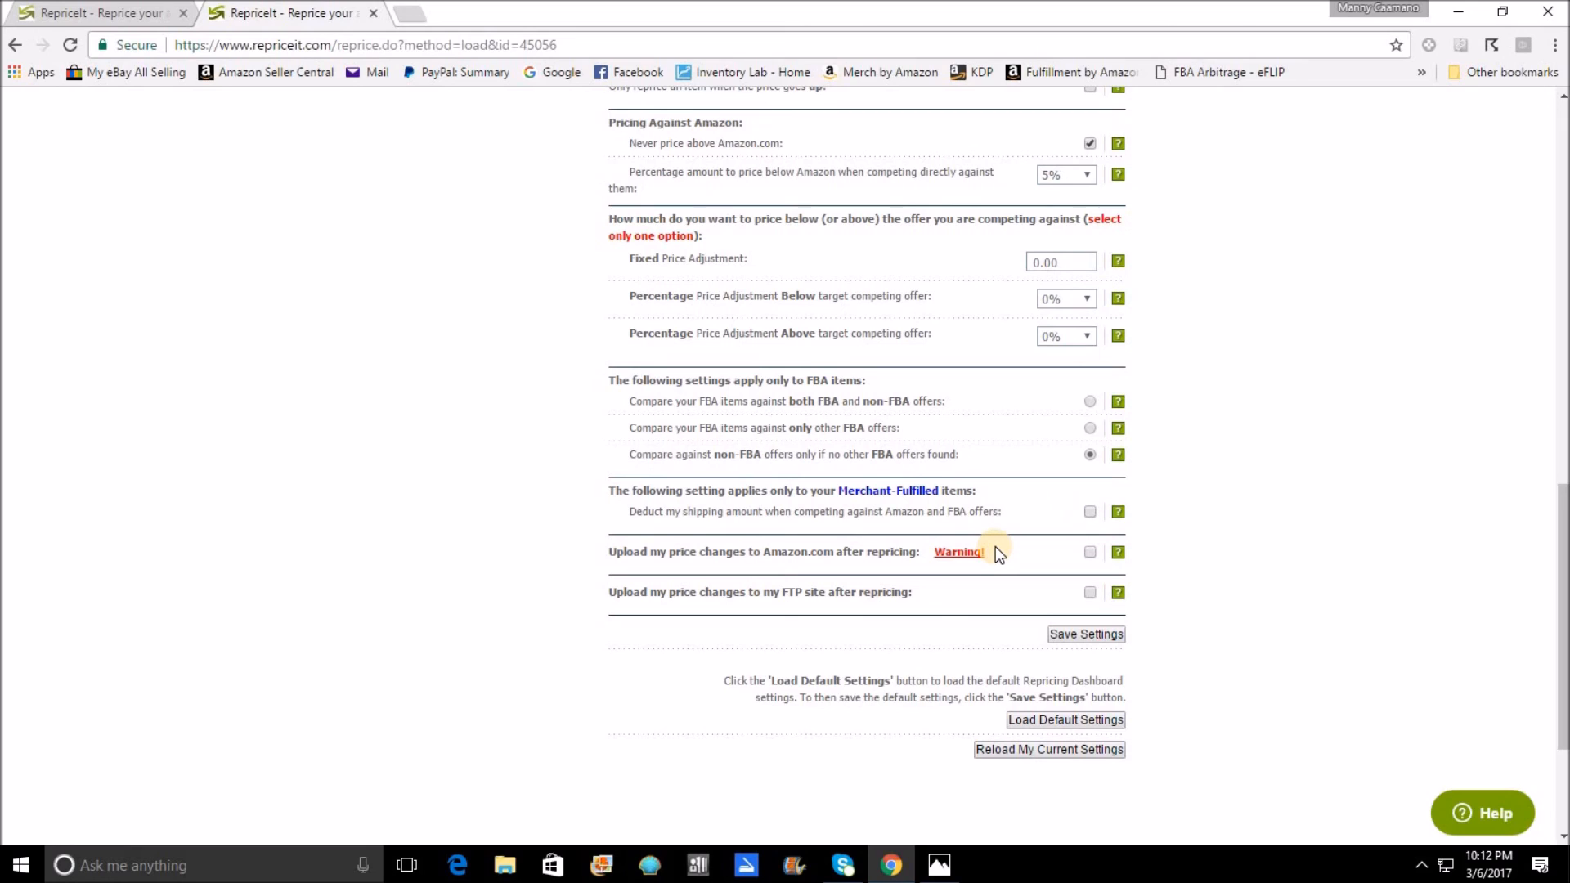